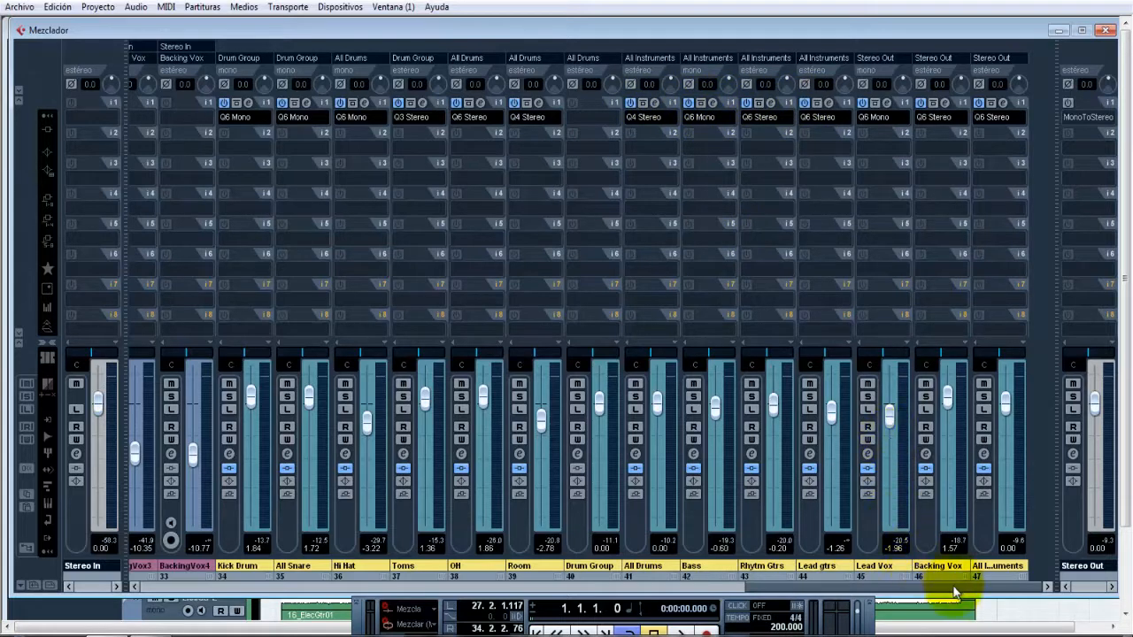
Start playback from about 31.6 seconds in the maximized project and bring up the mixer.
{"action": "left_click", "coordinate": [1106, 30]}
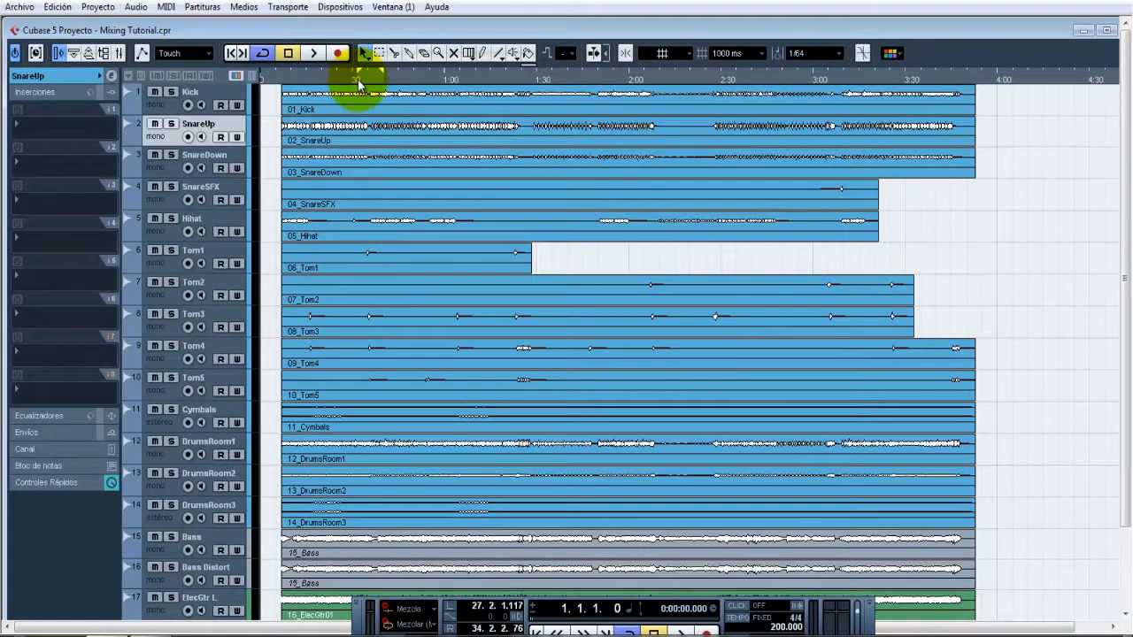
{"action": "left_click", "coordinate": [357, 79]}
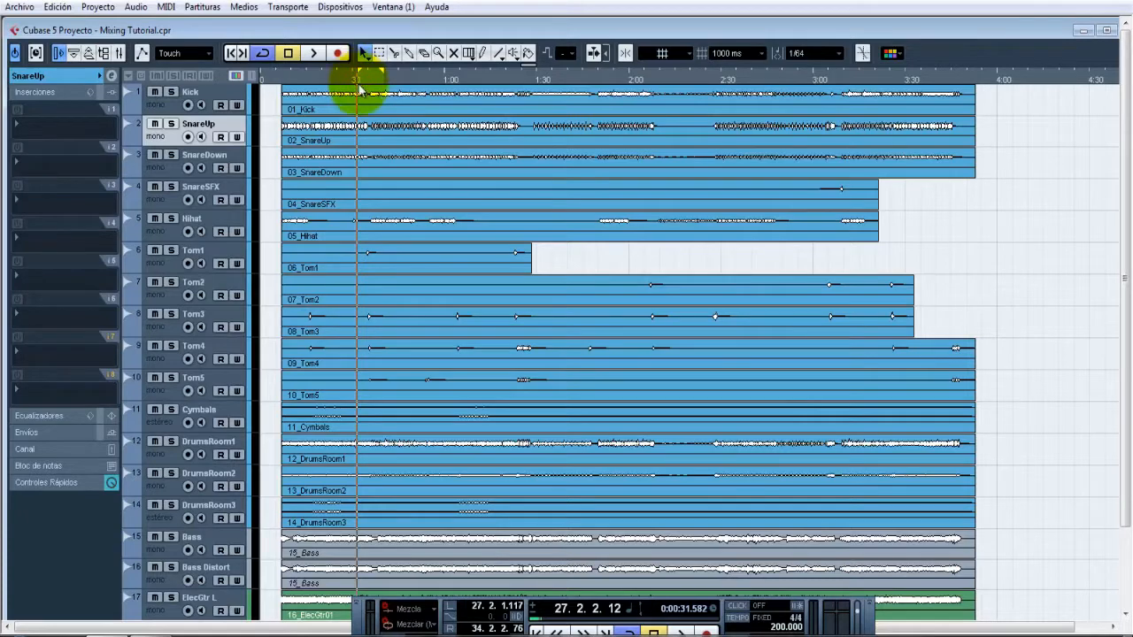
{"action": "key", "text": "F3"}
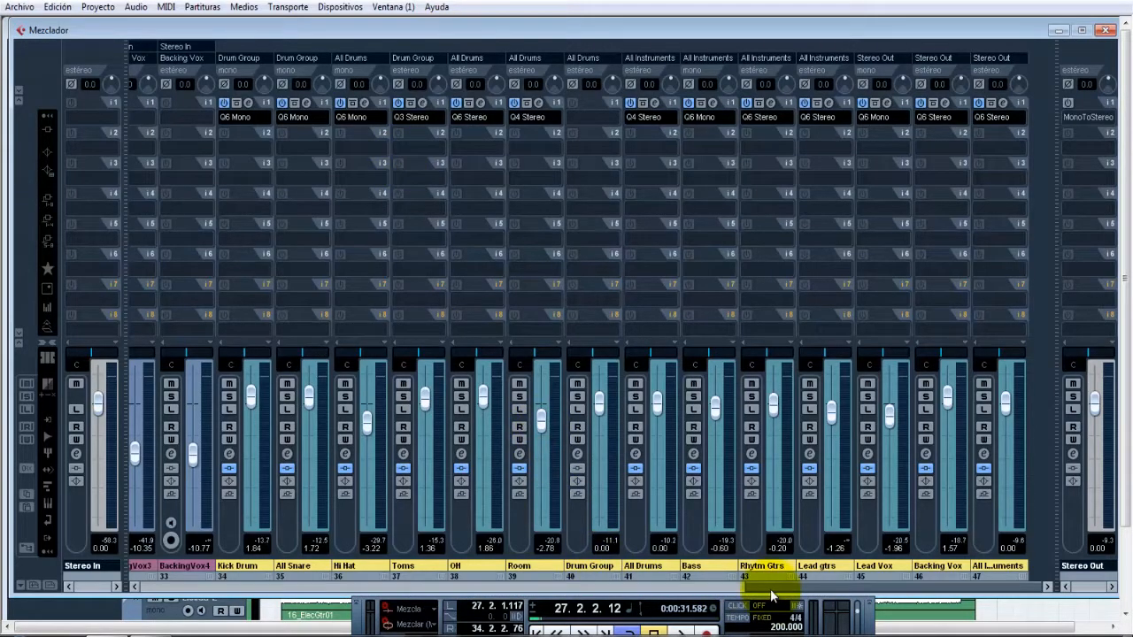
{"action": "left_click", "coordinate": [1105, 31]}
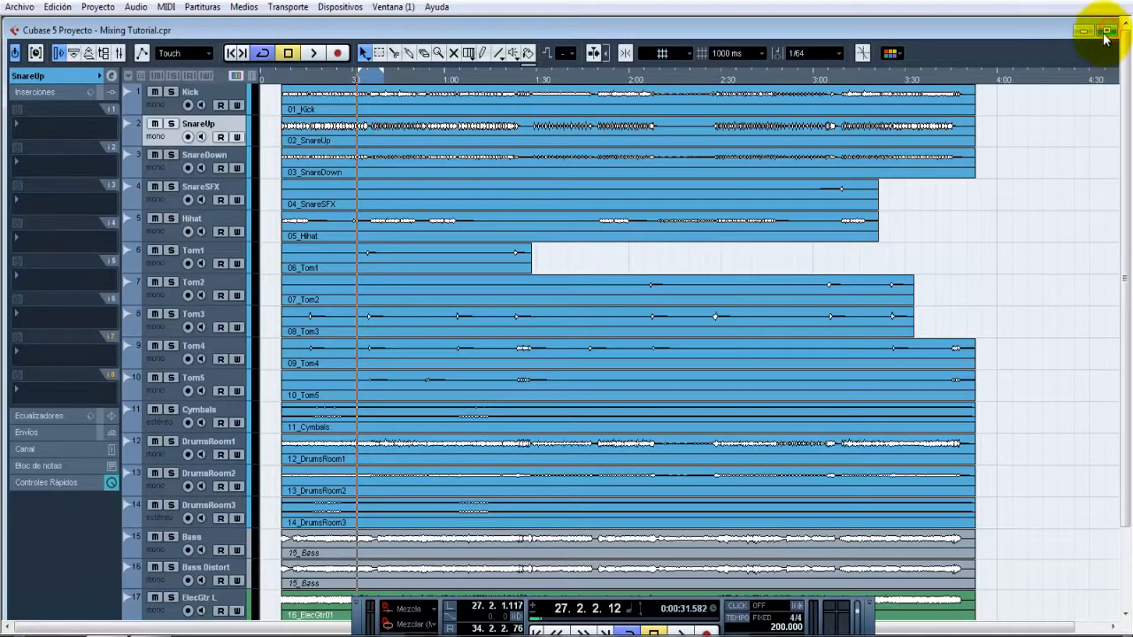
{"action": "left_click", "coordinate": [1103, 32]}
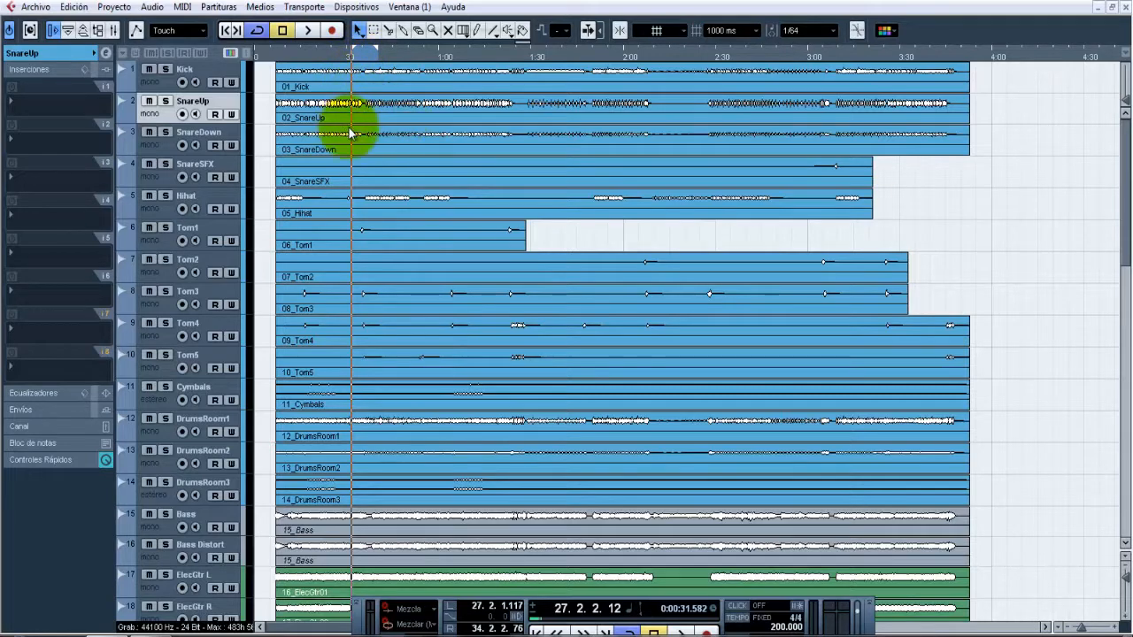
{"action": "key", "text": "space"}
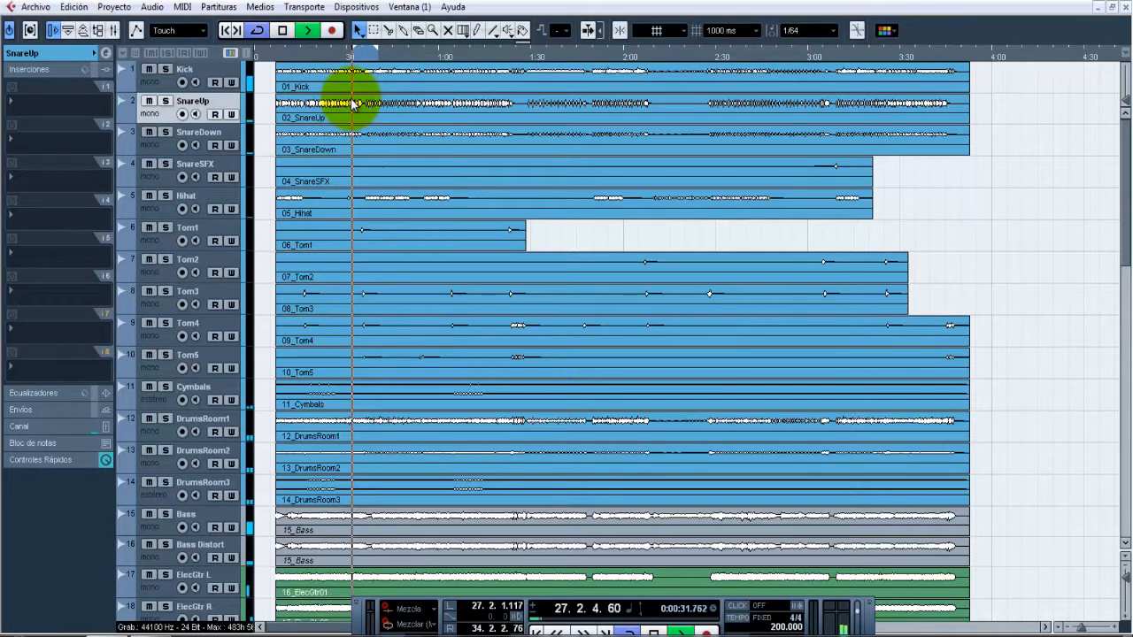
{"action": "key", "text": "F3"}
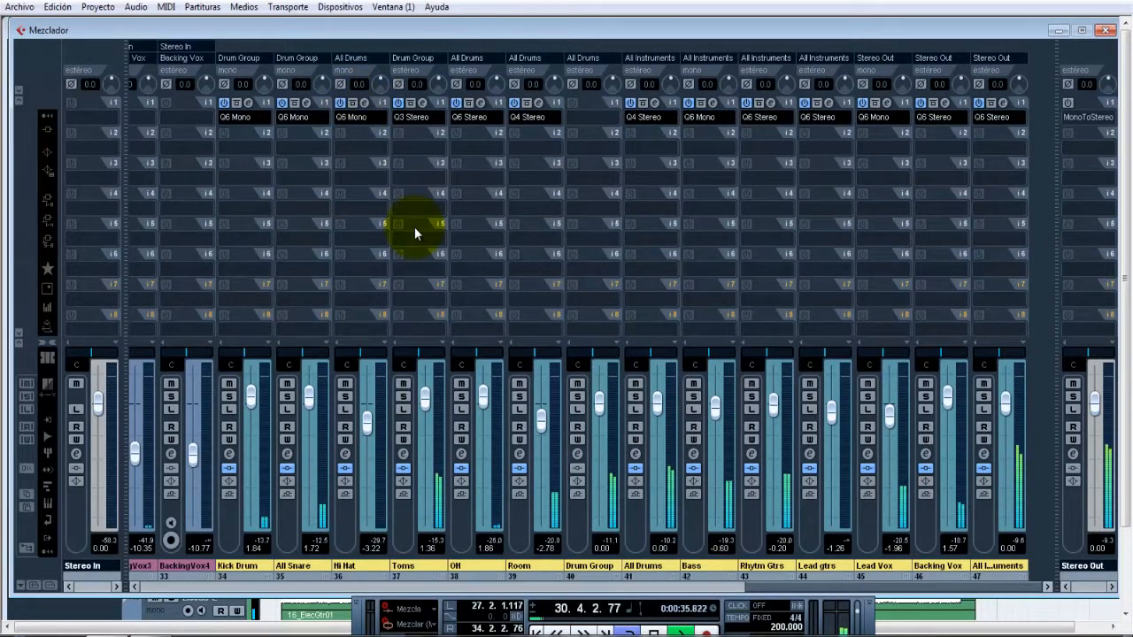
Compare the looped mix with all channel inserts and EQs bypassed and active, ending with them active and playback stopped.
{"action": "key", "text": "b"}
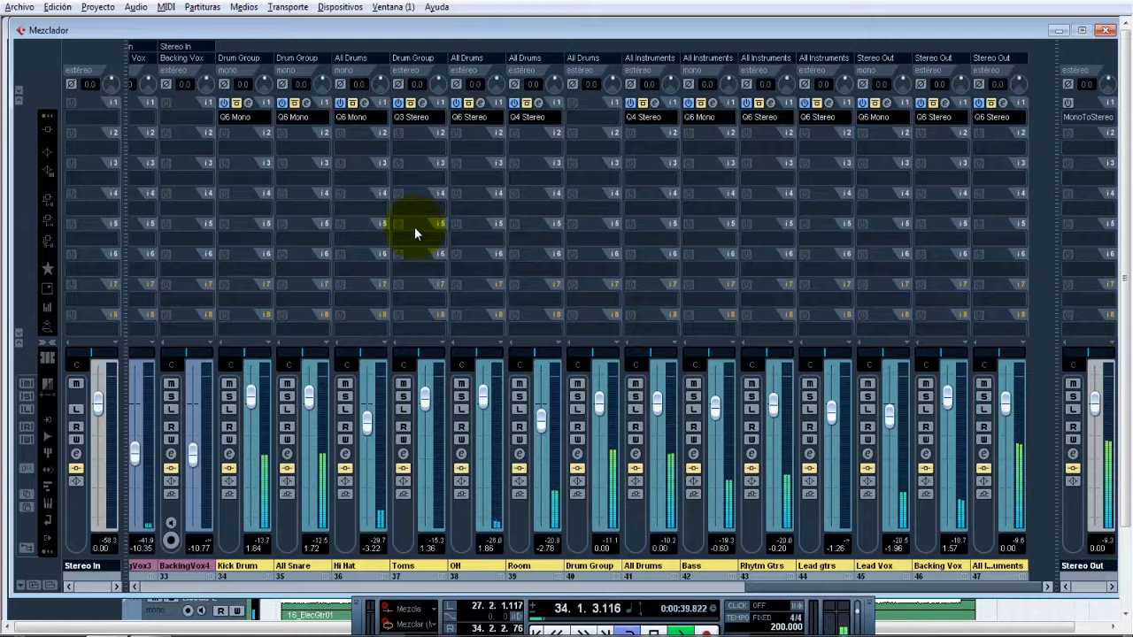
{"action": "key", "text": "b"}
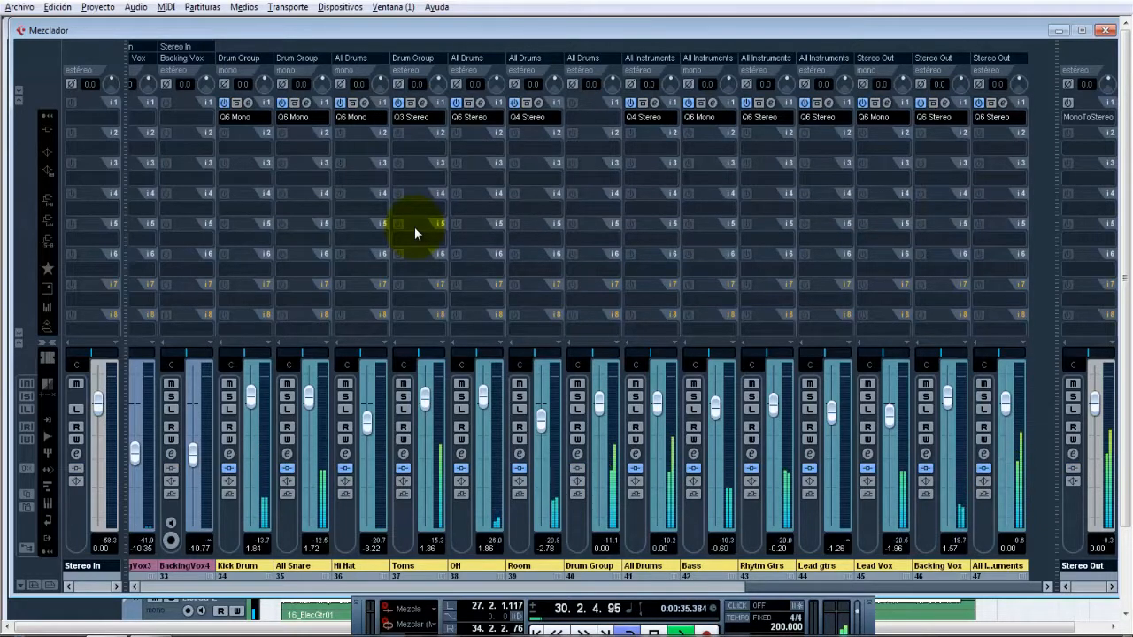
{"action": "key", "text": "b"}
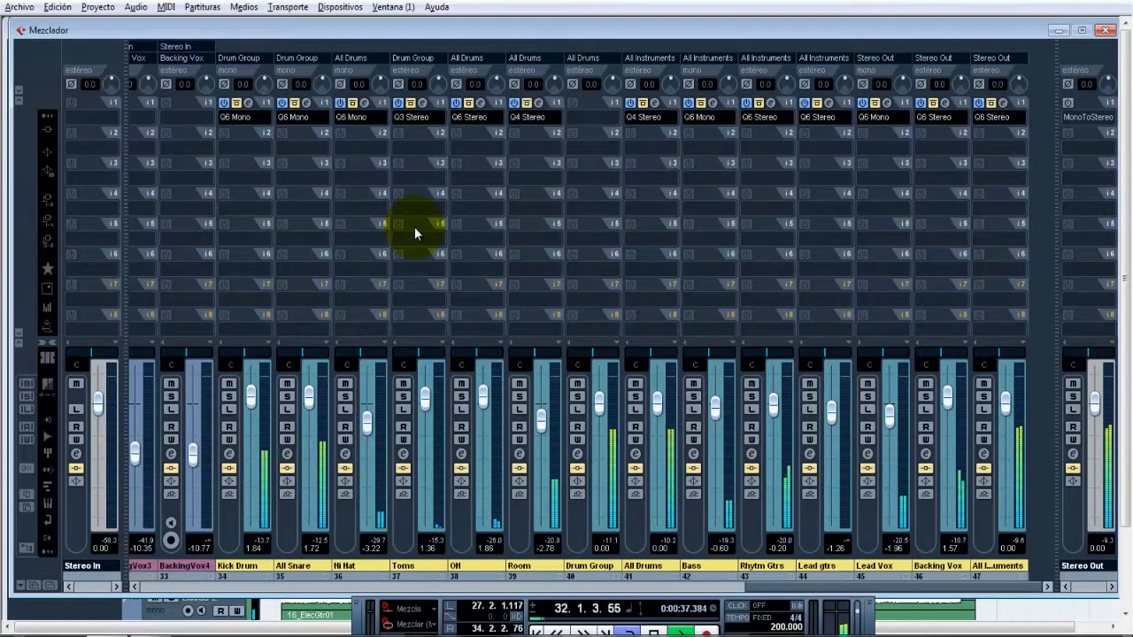
{"action": "key", "text": "b"}
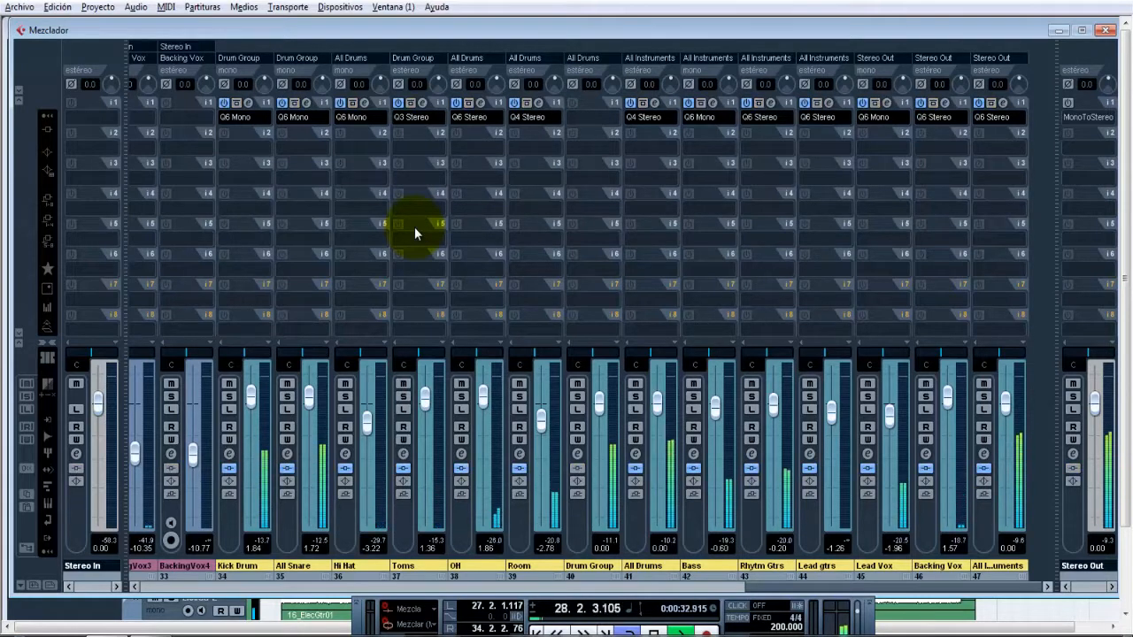
{"action": "key", "text": "b"}
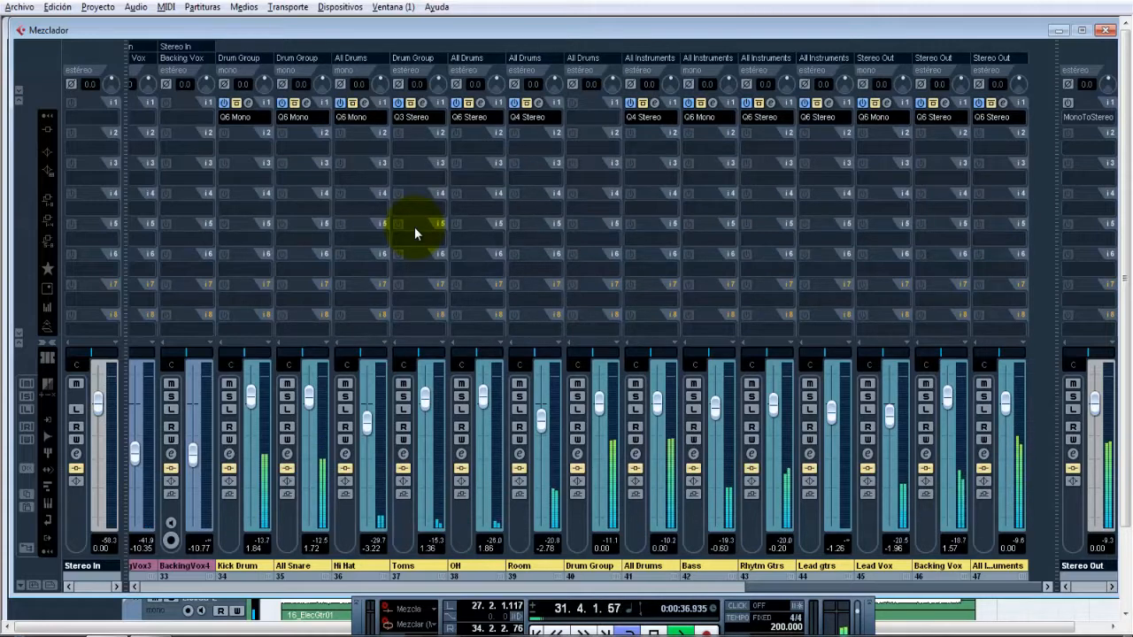
{"action": "key", "text": "b"}
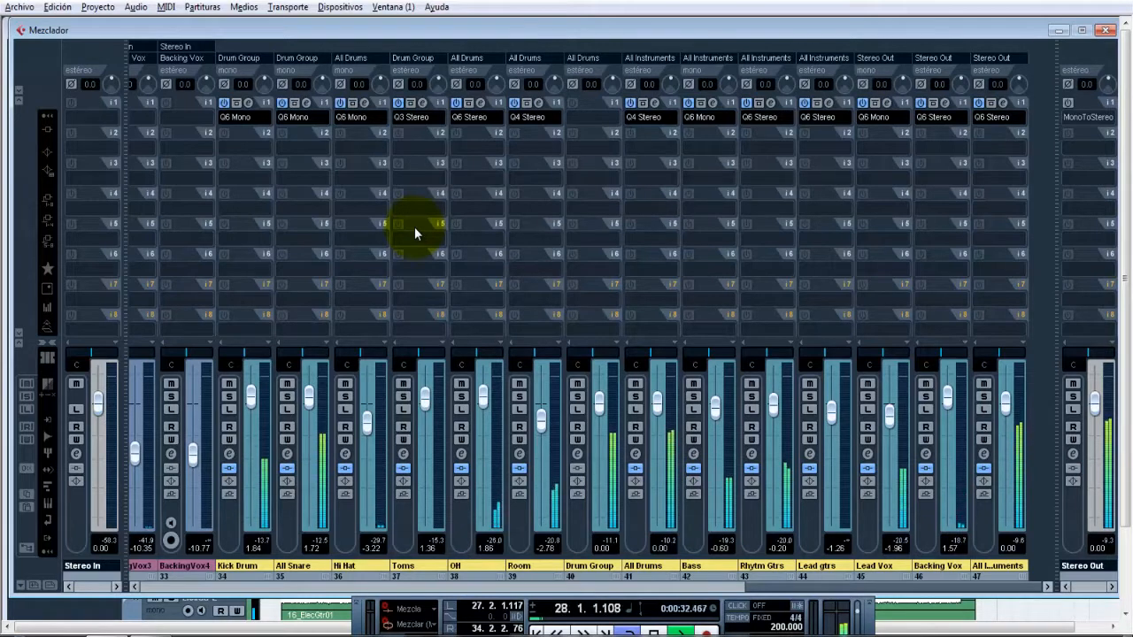
{"action": "key", "text": "b"}
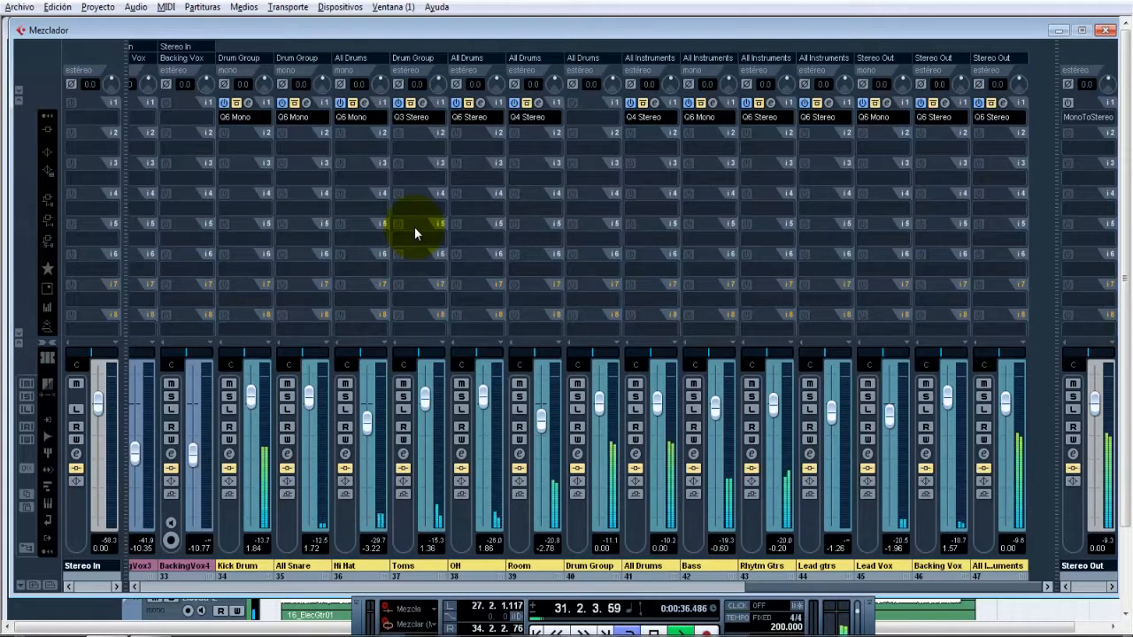
{"action": "key", "text": "b"}
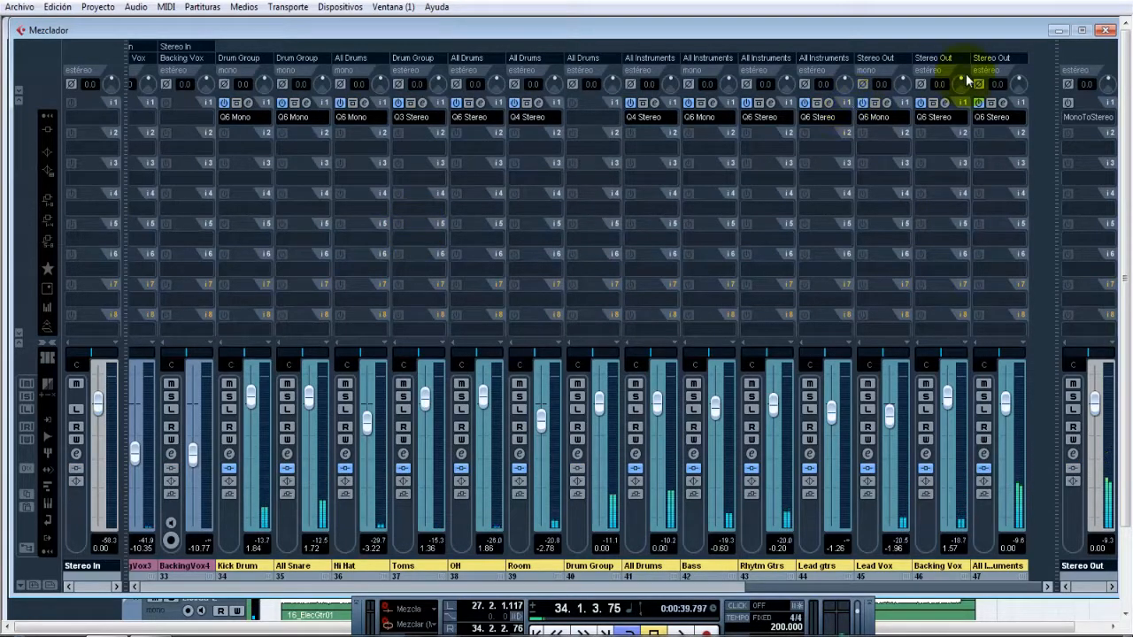
Return to the maximized project view, move the playhead back to about 31 seconds, and look over the lower tracks.
{"action": "left_click", "coordinate": [1106, 30]}
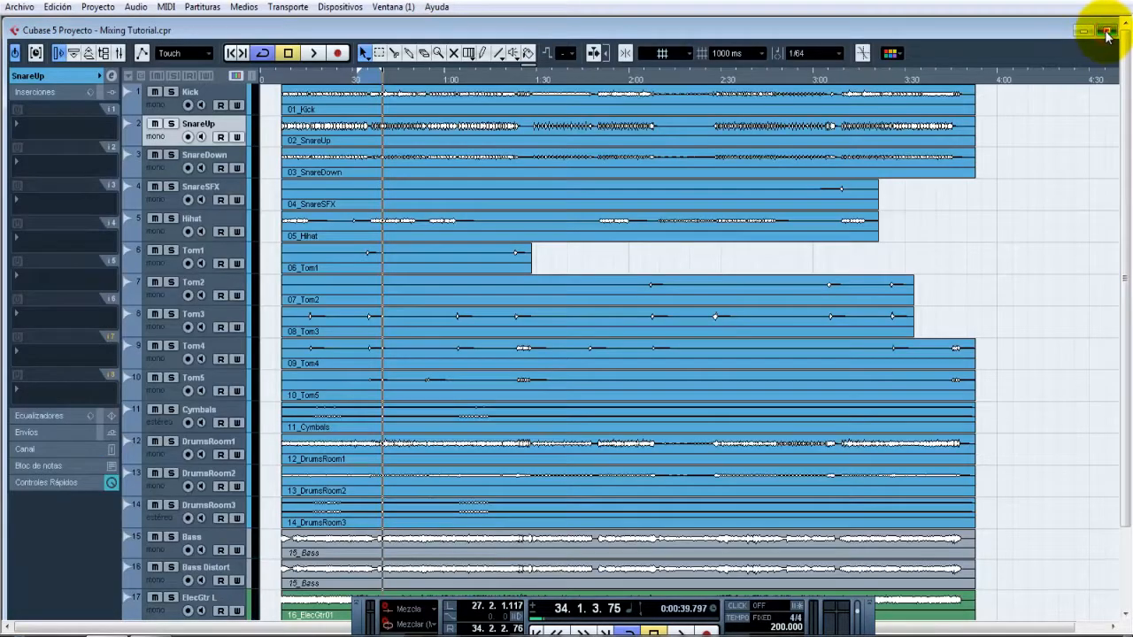
{"action": "left_click", "coordinate": [1105, 32]}
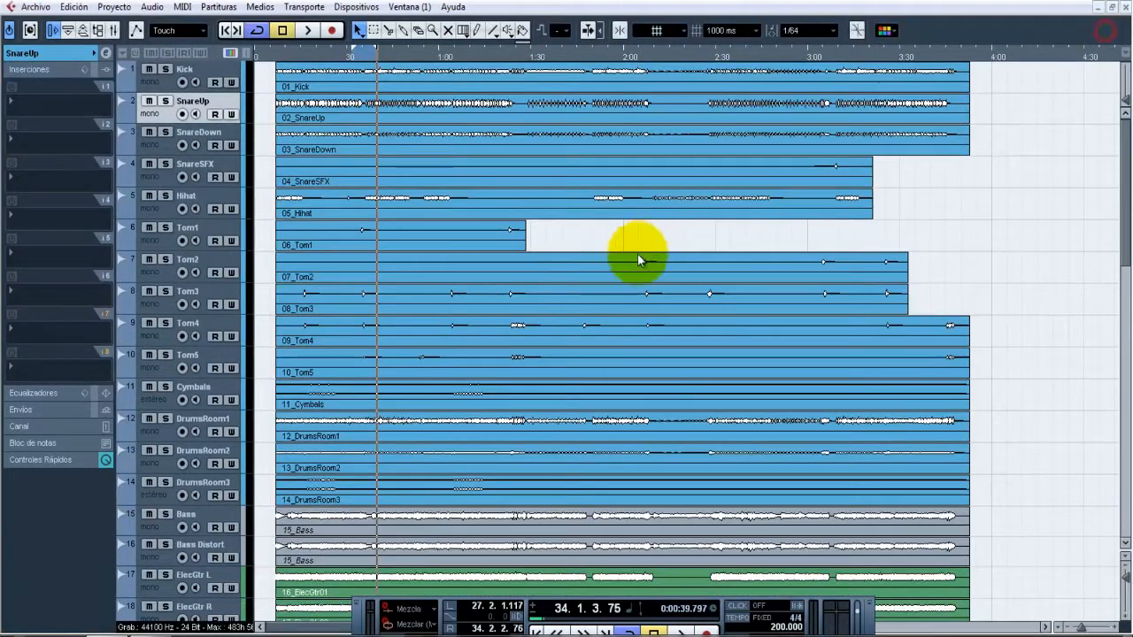
{"action": "left_click", "coordinate": [352, 61]}
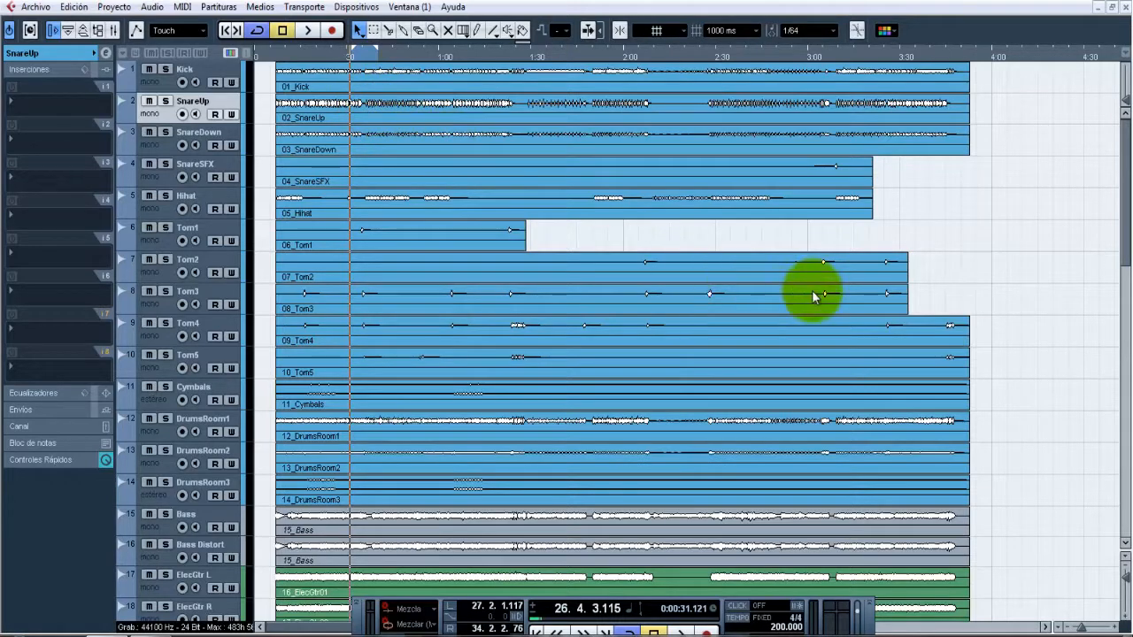
{"action": "scroll", "coordinate": [939, 319], "scroll_direction": "down", "scroll_amount": 3}
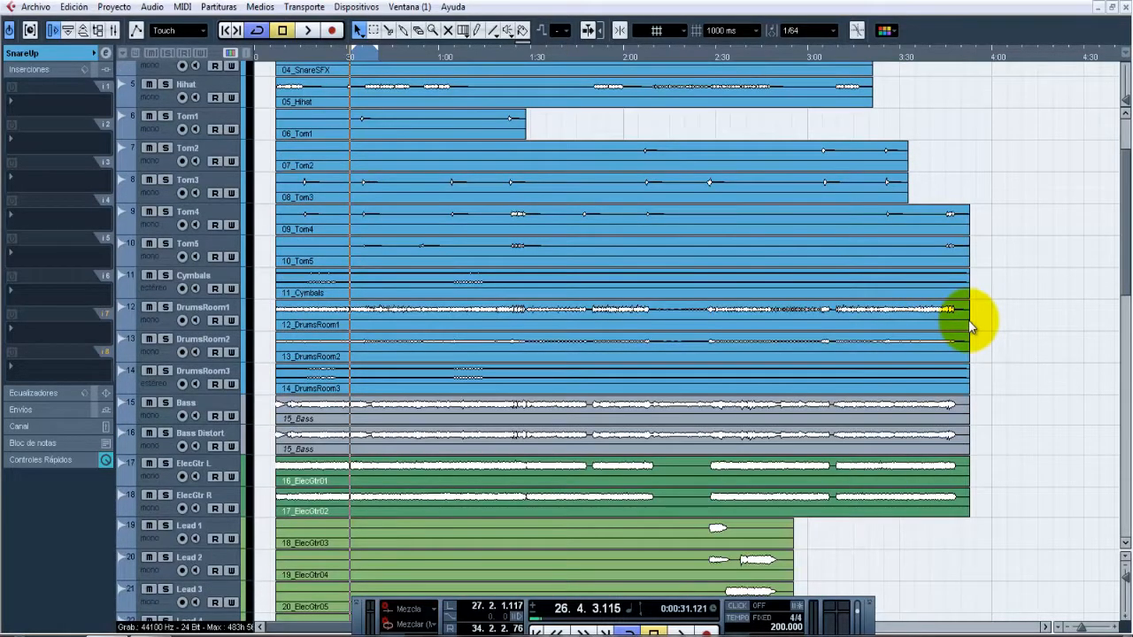
Check the MonoToStereo settings on the Stereo Out channel and move that effect from insert slot 1 to slot 3.
{"action": "key", "text": "F3"}
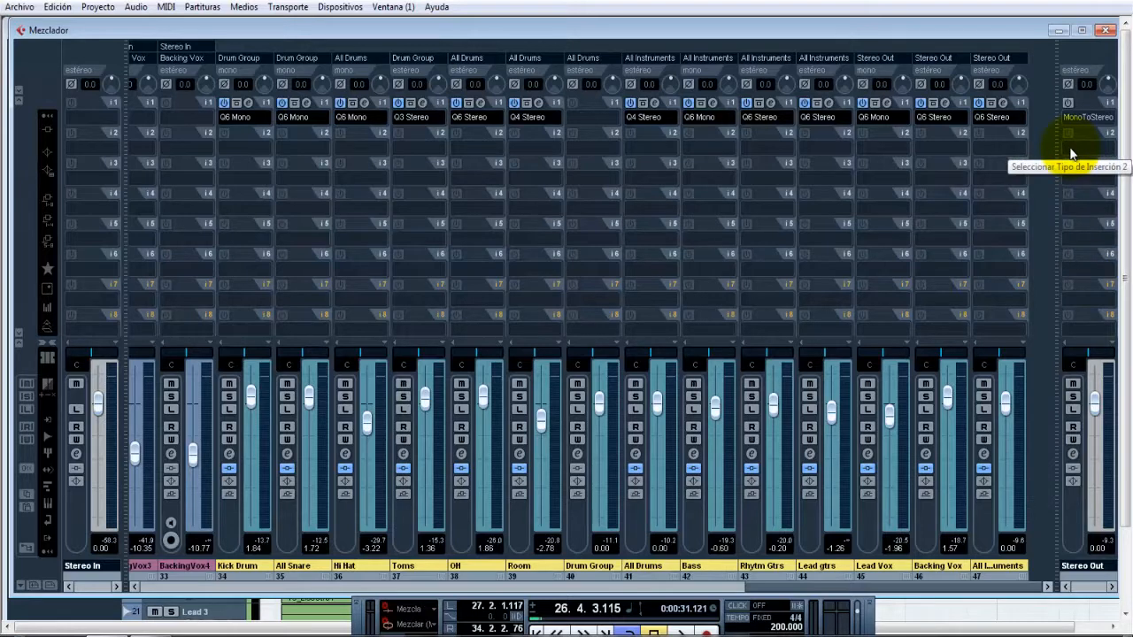
{"action": "left_click", "coordinate": [1092, 105]}
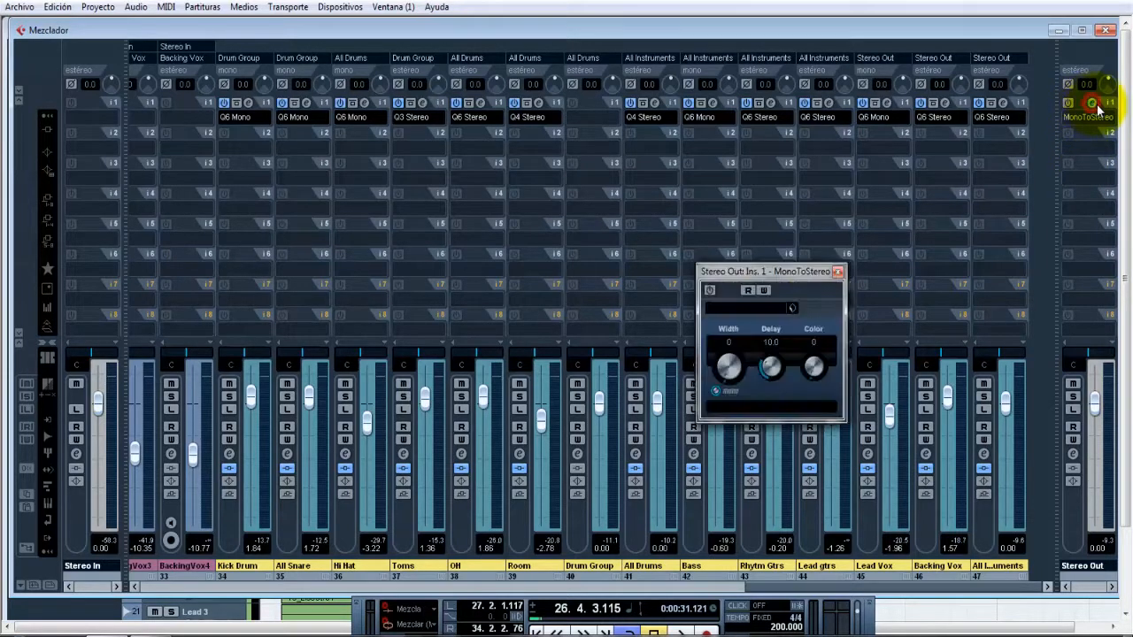
{"action": "left_click", "coordinate": [838, 273]}
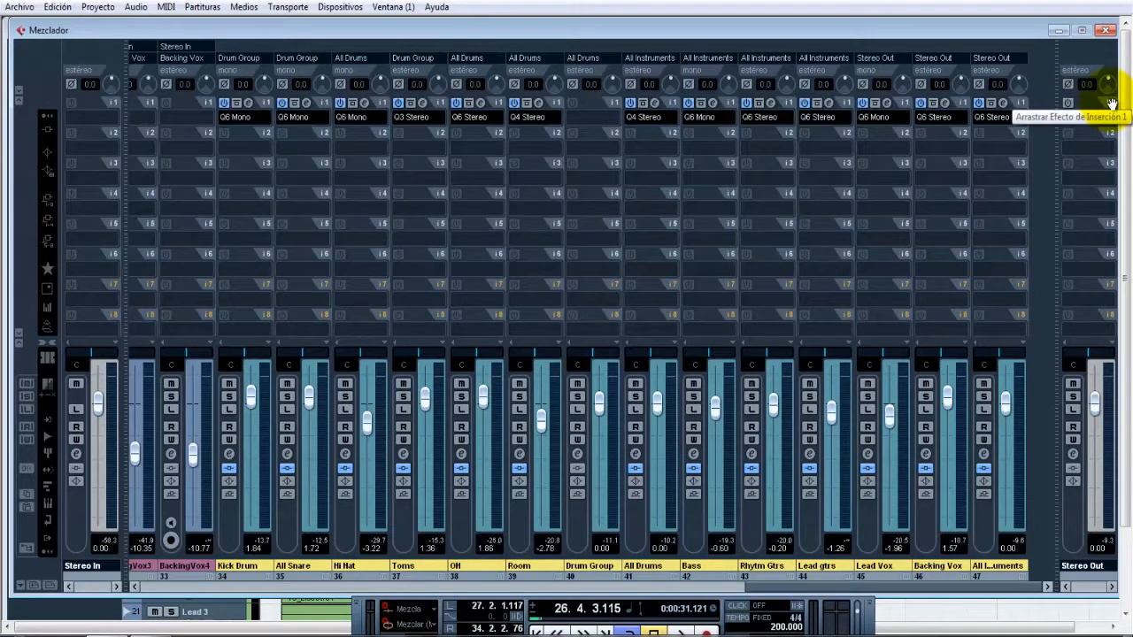
{"action": "left_click_drag", "start_coordinate": [1110, 103], "coordinate": [1072, 164]}
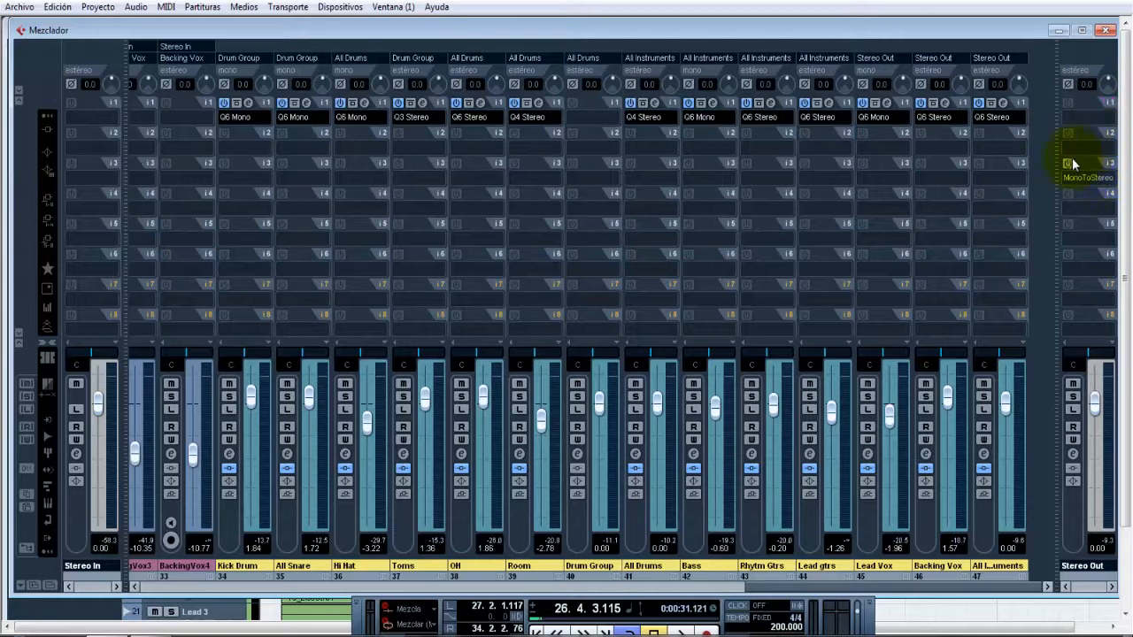
Load the Compressor dynamics plug-in into insert slot 1 of the Stereo Out channel and reposition its window.
{"action": "left_click", "coordinate": [1105, 107]}
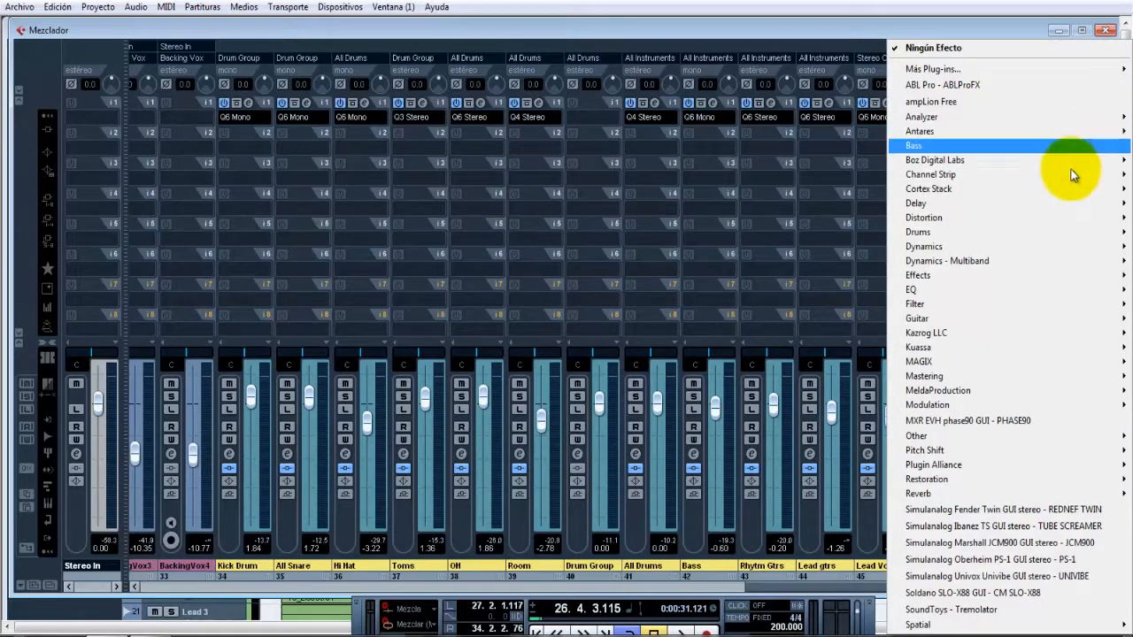
{"action": "mouse_move", "coordinate": [949, 249]}
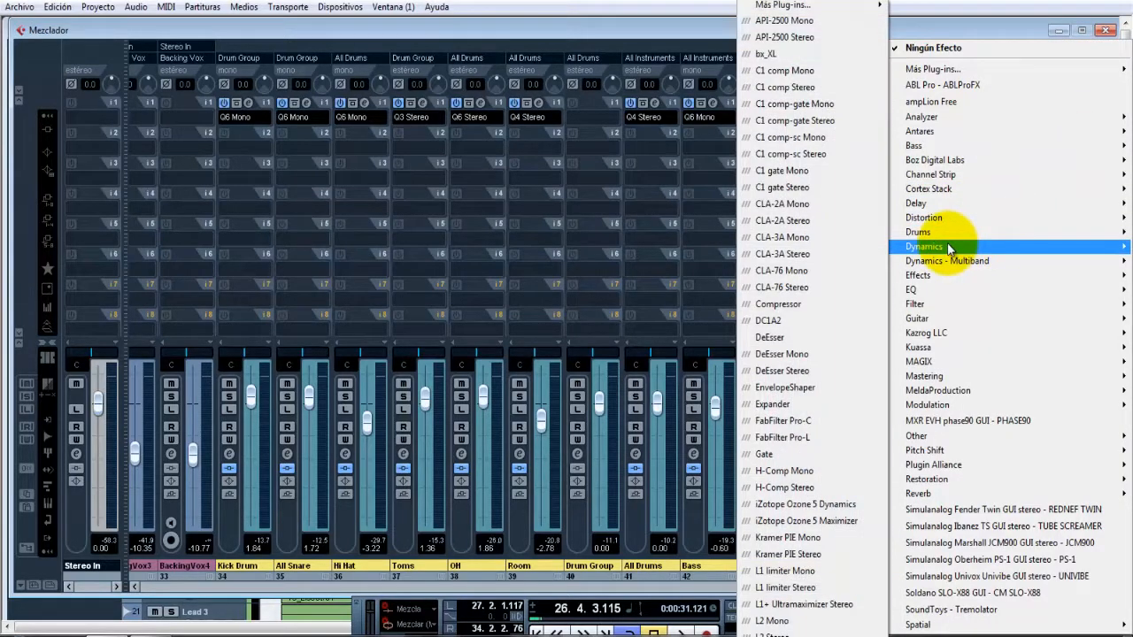
{"action": "left_click", "coordinate": [819, 303]}
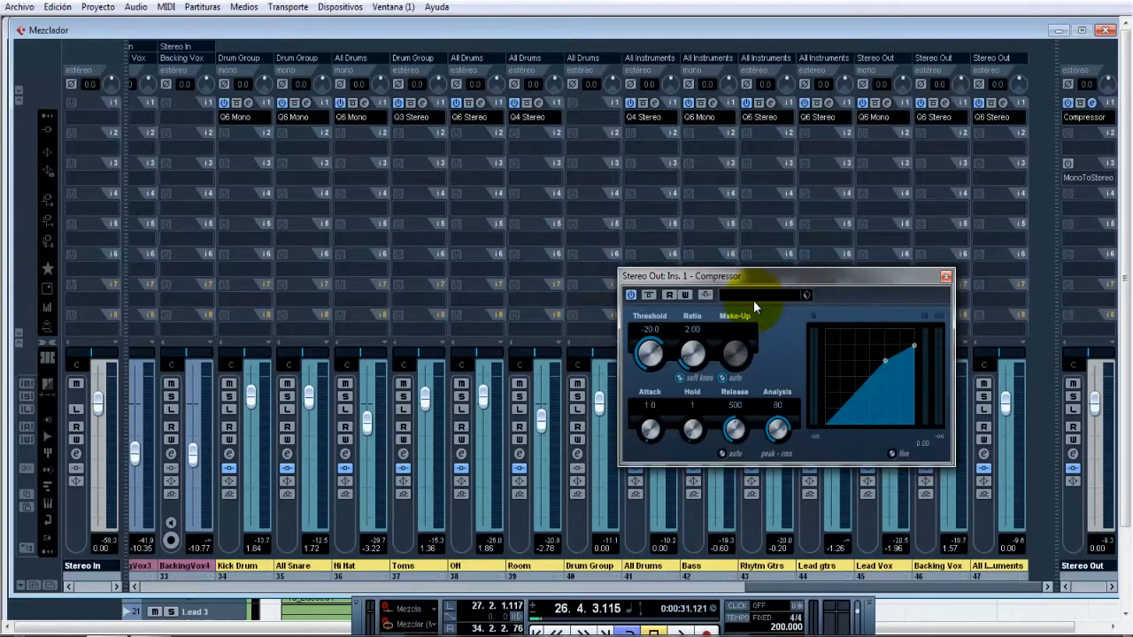
{"action": "left_click_drag", "start_coordinate": [843, 278], "coordinate": [868, 211]}
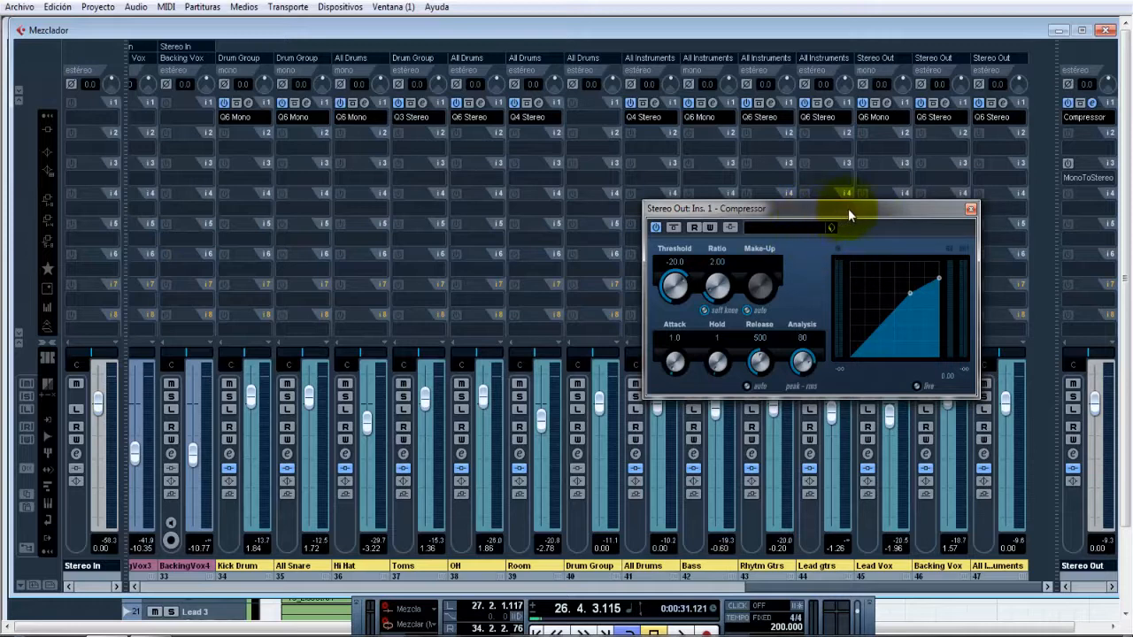
{"action": "left_click_drag", "start_coordinate": [848, 208], "coordinate": [912, 209]}
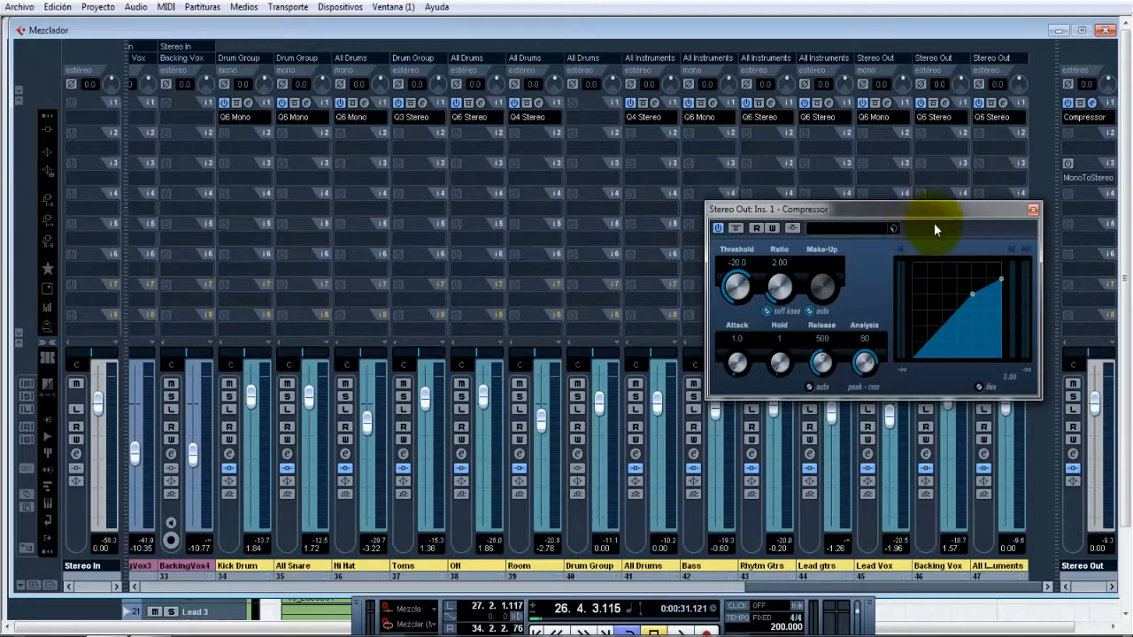
{"action": "left_click_drag", "start_coordinate": [928, 214], "coordinate": [942, 201]}
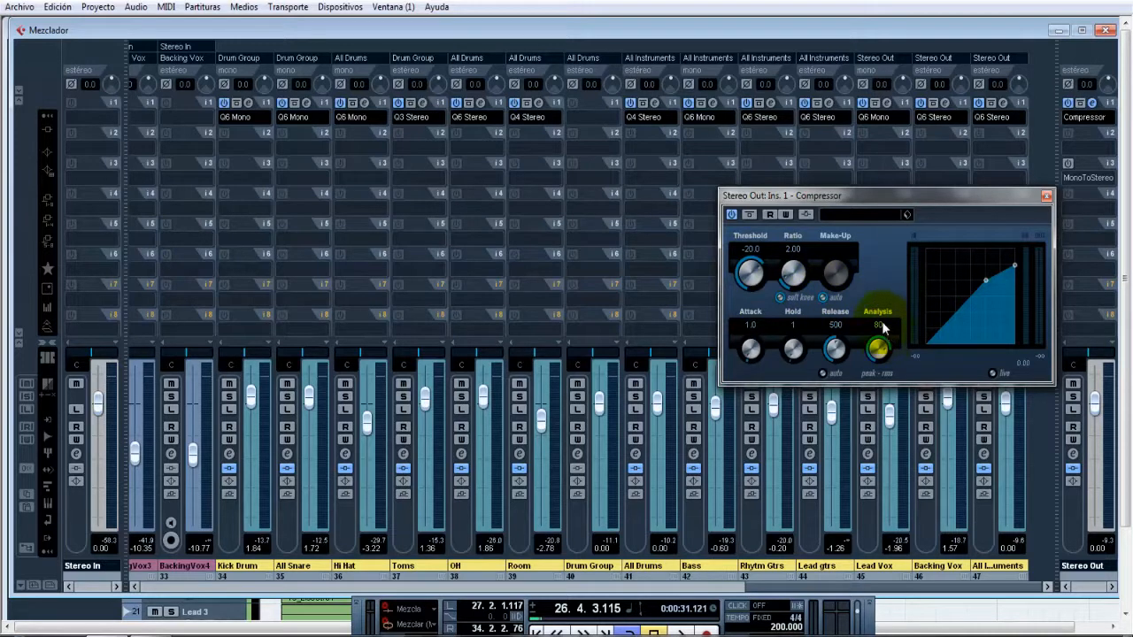
Set the Stereo Out compressor's Analysis to 0 and its Ratio to 3.00.
{"action": "left_click_drag", "start_coordinate": [882, 321], "coordinate": [873, 475]}
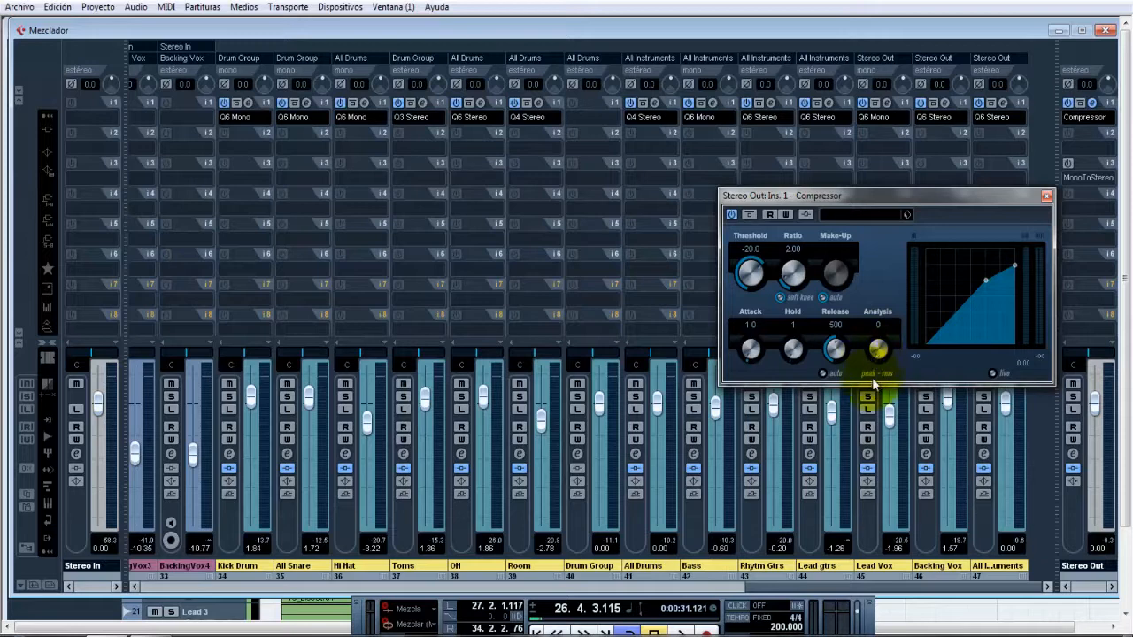
{"action": "left_click", "coordinate": [792, 251]}
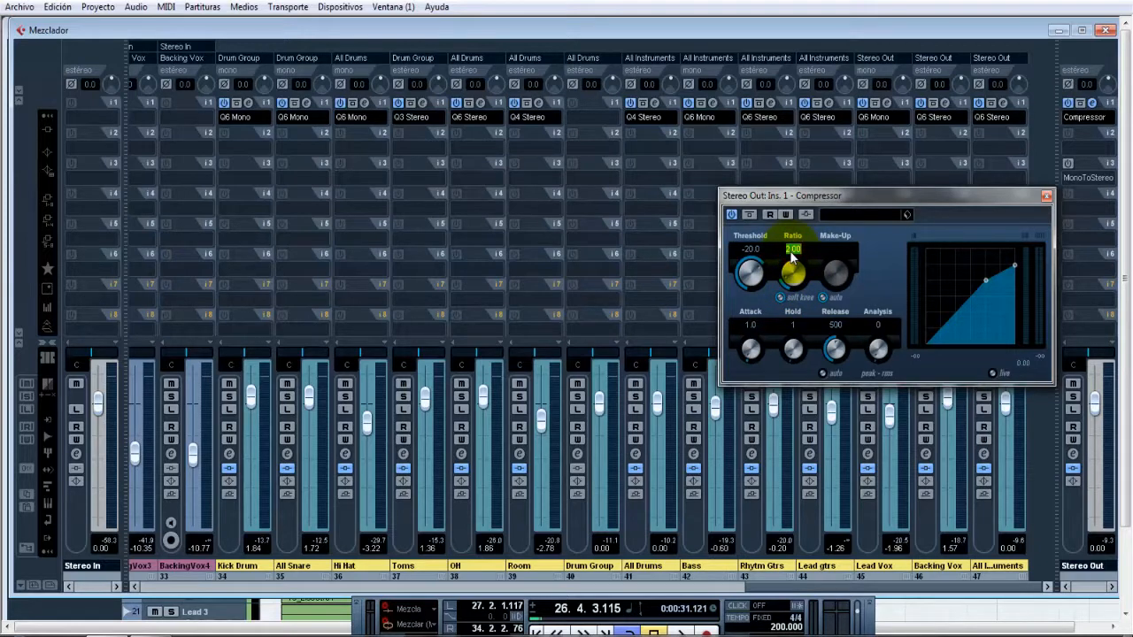
{"action": "key", "text": "Return"}
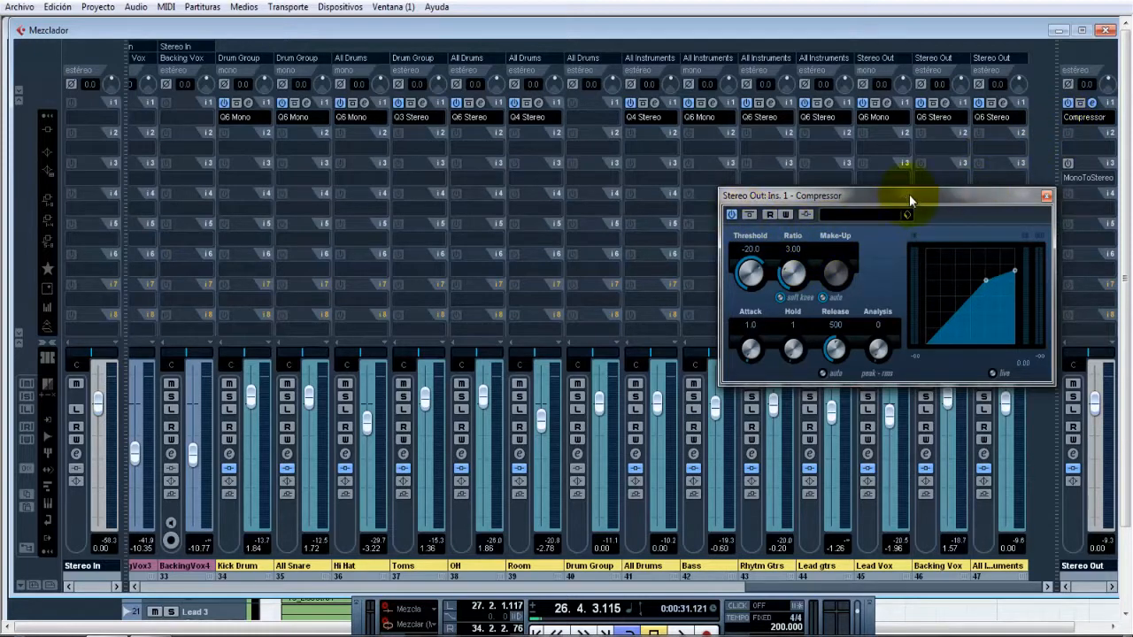
Raise the Stereo Out compressor's Threshold to 0.0 and set its Attack to 50.5.
{"action": "left_click_drag", "start_coordinate": [927, 195], "coordinate": [952, 172]}
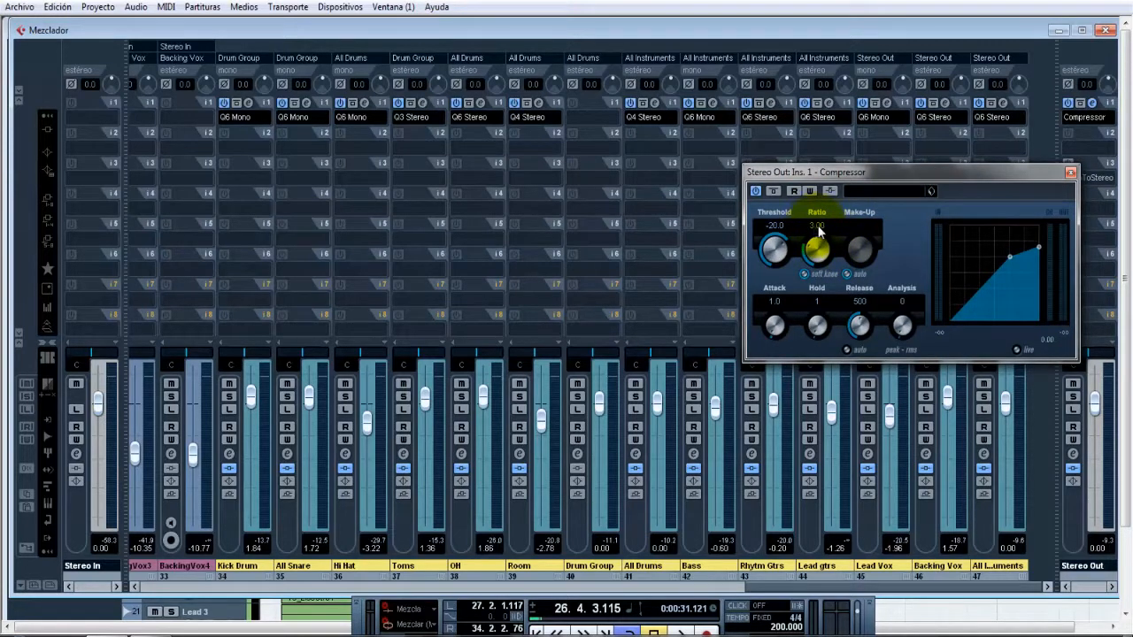
{"action": "left_click_drag", "start_coordinate": [779, 232], "coordinate": [771, 189]}
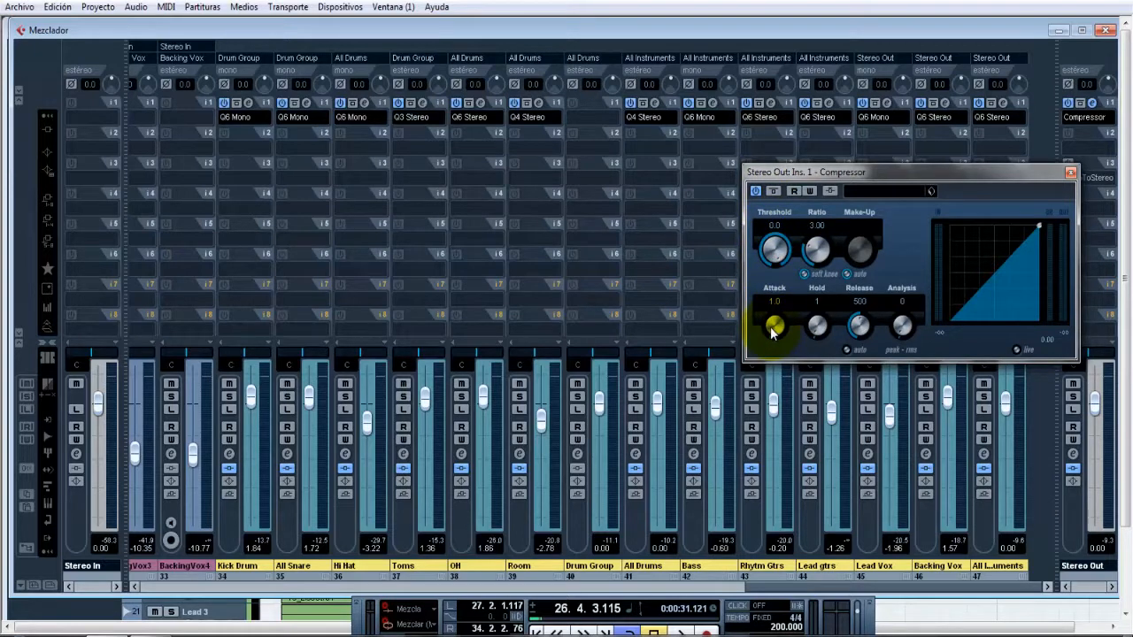
{"action": "mouse_move", "coordinate": [773, 333]}
{"action": "left_mouse_down"}
{"action": "mouse_move", "coordinate": [770, 299]}
{"action": "mouse_move", "coordinate": [775, 324]}
{"action": "left_mouse_up"}
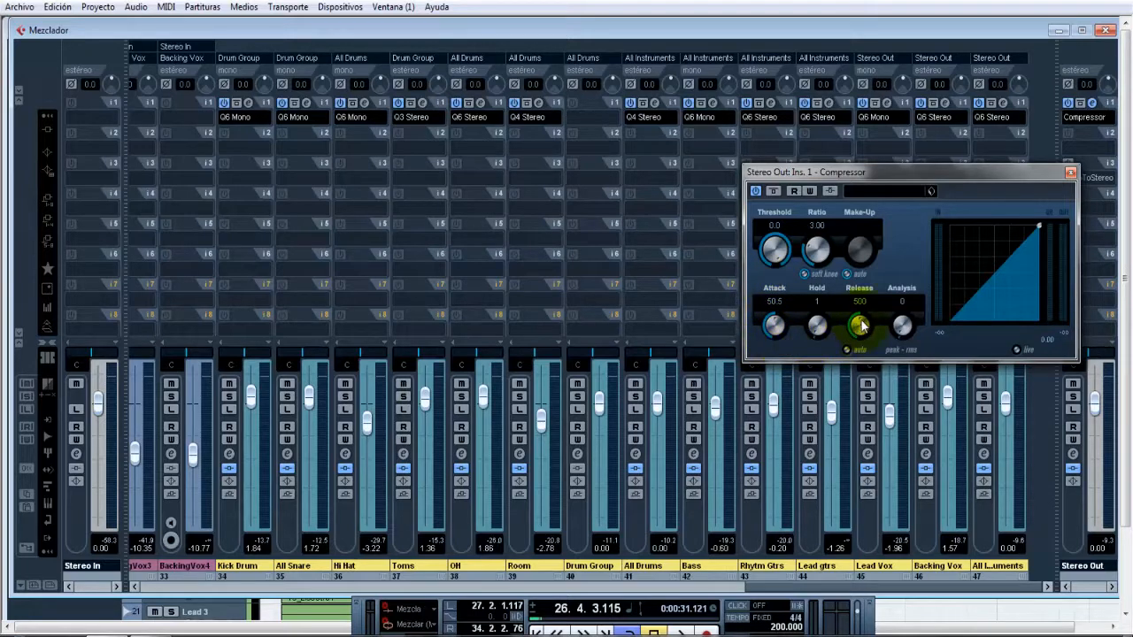
Set the Stereo Out compressor's Release to 25 and move its window clear of the MonoToStereo insert.
{"action": "left_click_drag", "start_coordinate": [863, 326], "coordinate": [854, 383]}
{"action": "left_click_drag", "start_coordinate": [859, 336], "coordinate": [857, 333]}
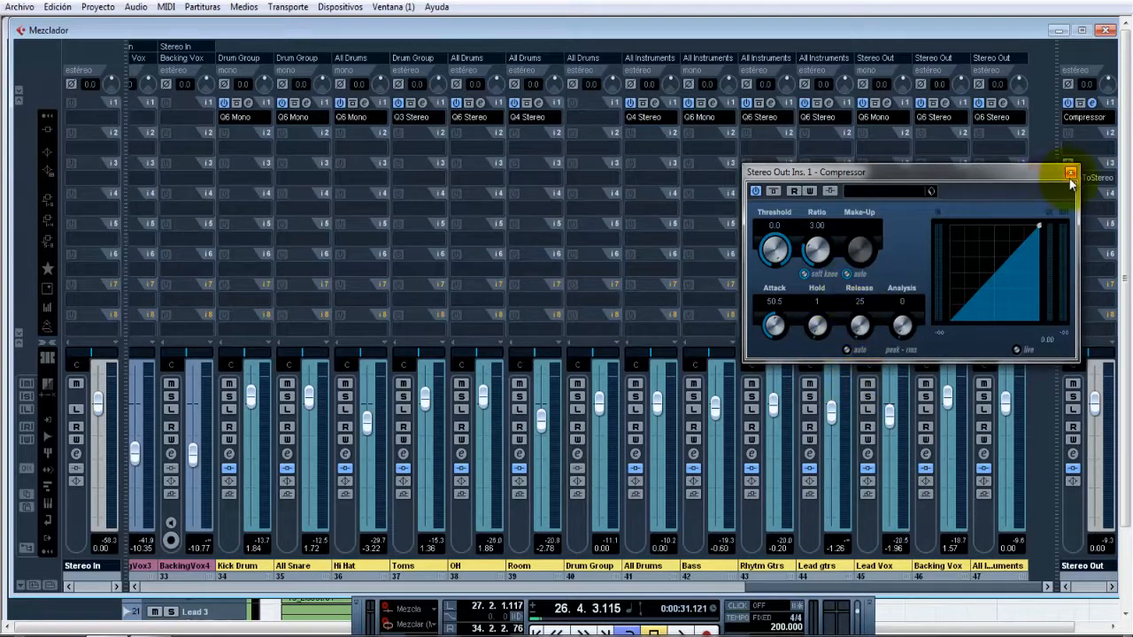
{"action": "left_click", "coordinate": [1070, 177]}
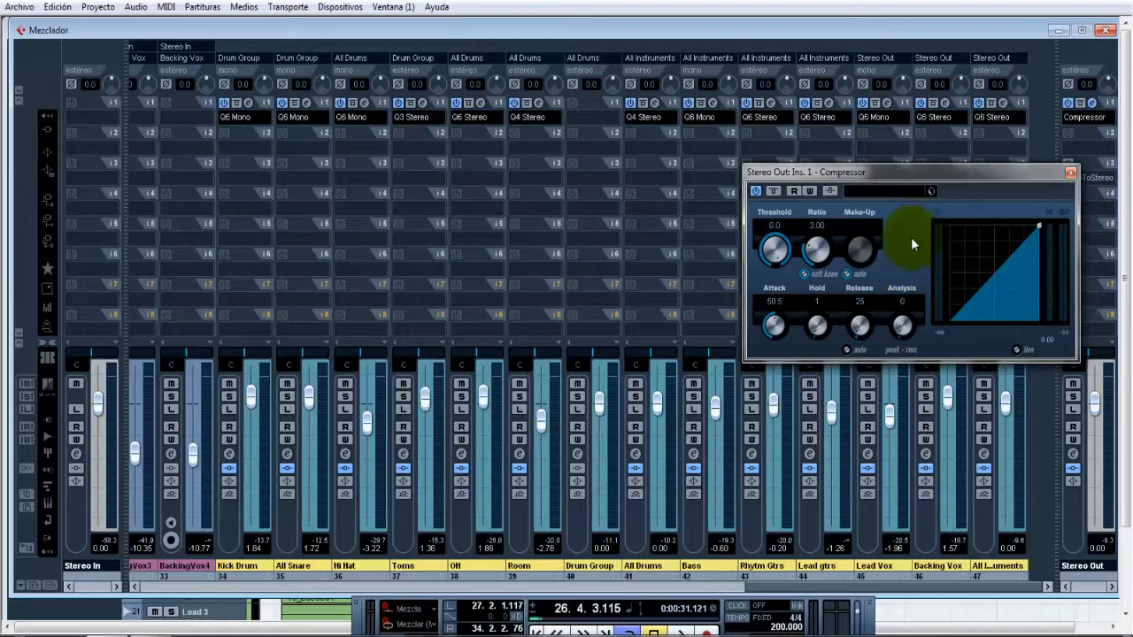
{"action": "left_click_drag", "start_coordinate": [968, 171], "coordinate": [944, 156]}
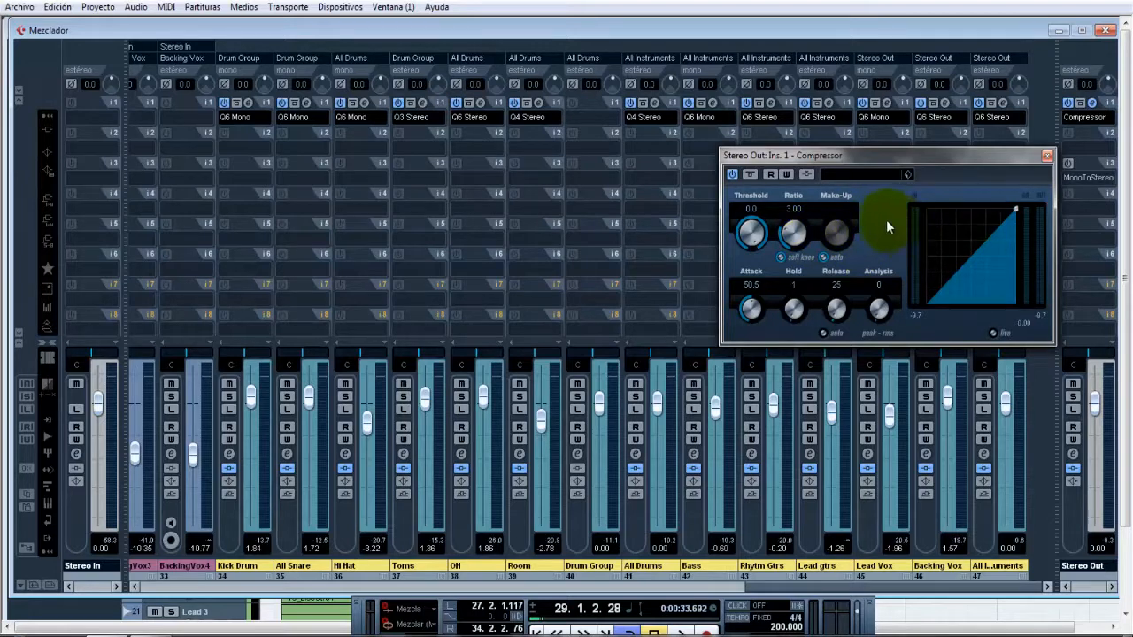
Play the song and lower the Stereo Out compressor's Threshold to -22.5 while watching the gain reduction.
{"action": "key", "text": "space"}
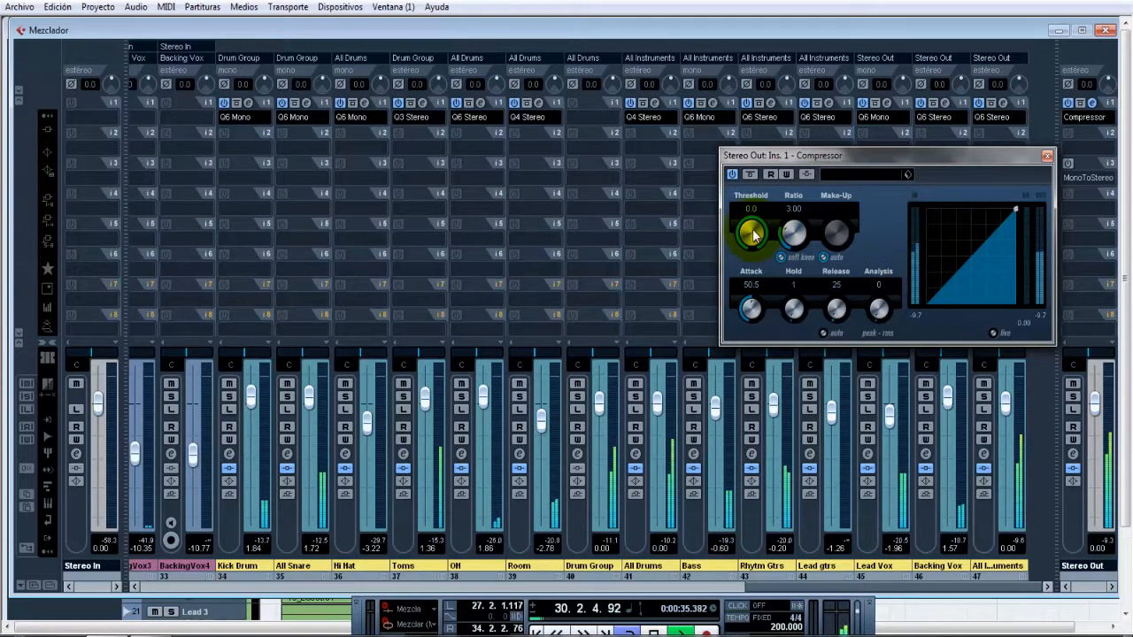
{"action": "left_click_drag", "start_coordinate": [752, 233], "coordinate": [751, 266]}
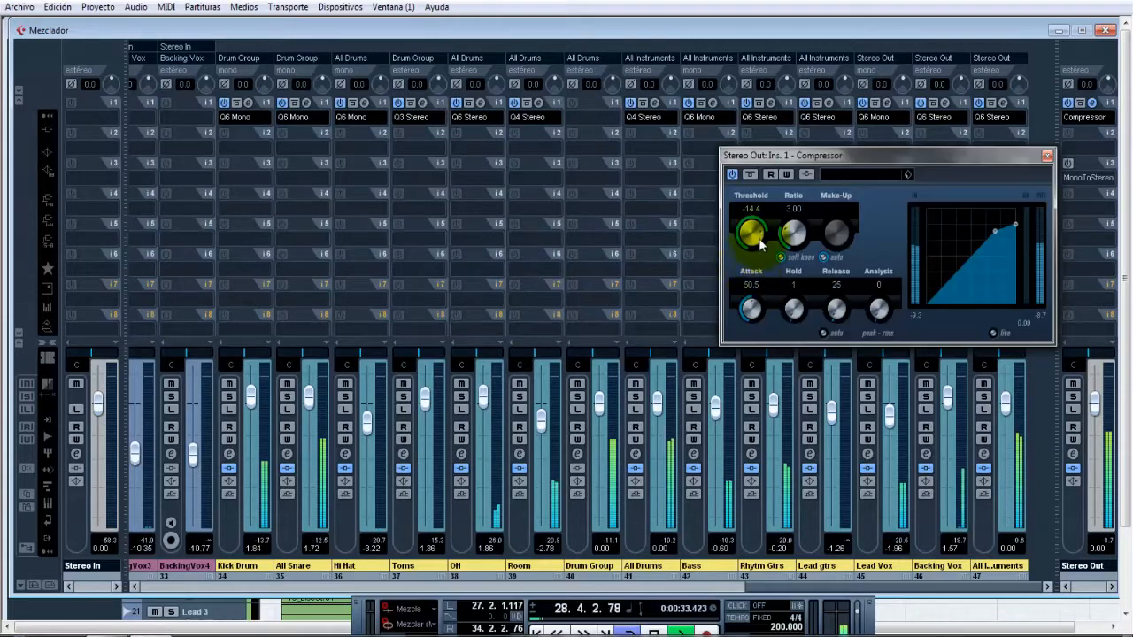
{"action": "left_click_drag", "start_coordinate": [758, 242], "coordinate": [765, 254]}
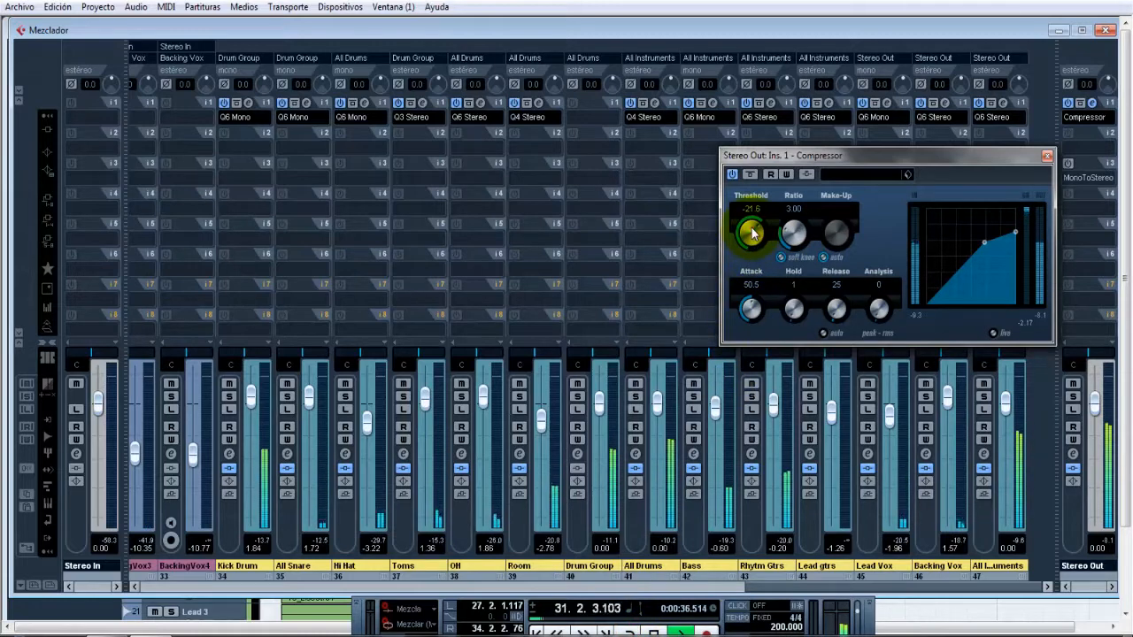
{"action": "left_click_drag", "start_coordinate": [752, 231], "coordinate": [752, 237]}
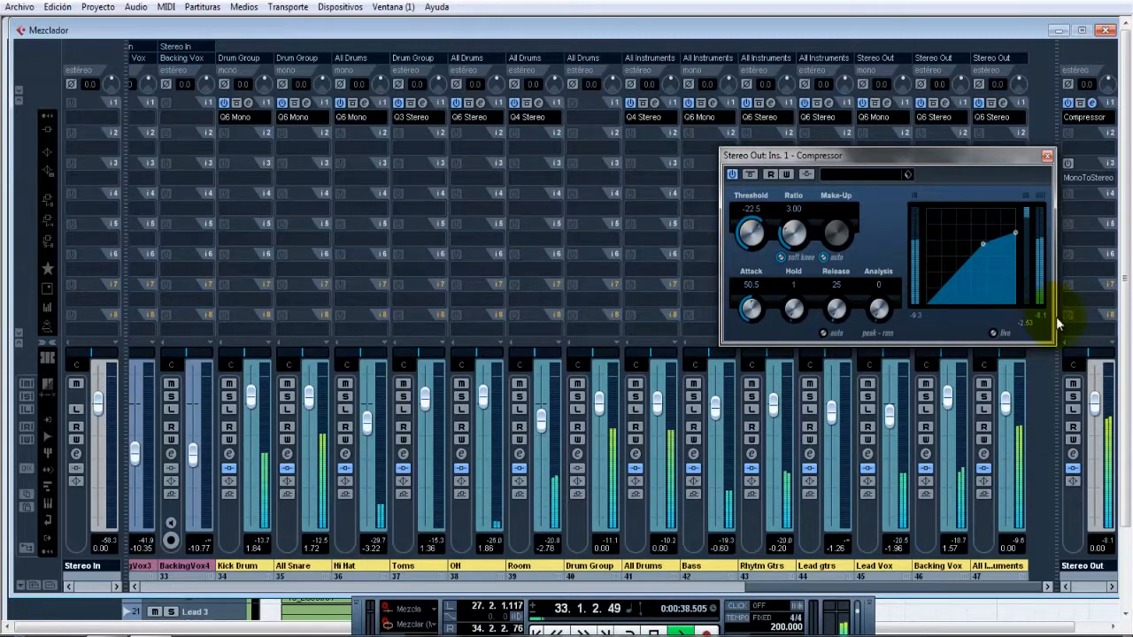
{"action": "left_click", "coordinate": [1029, 324]}
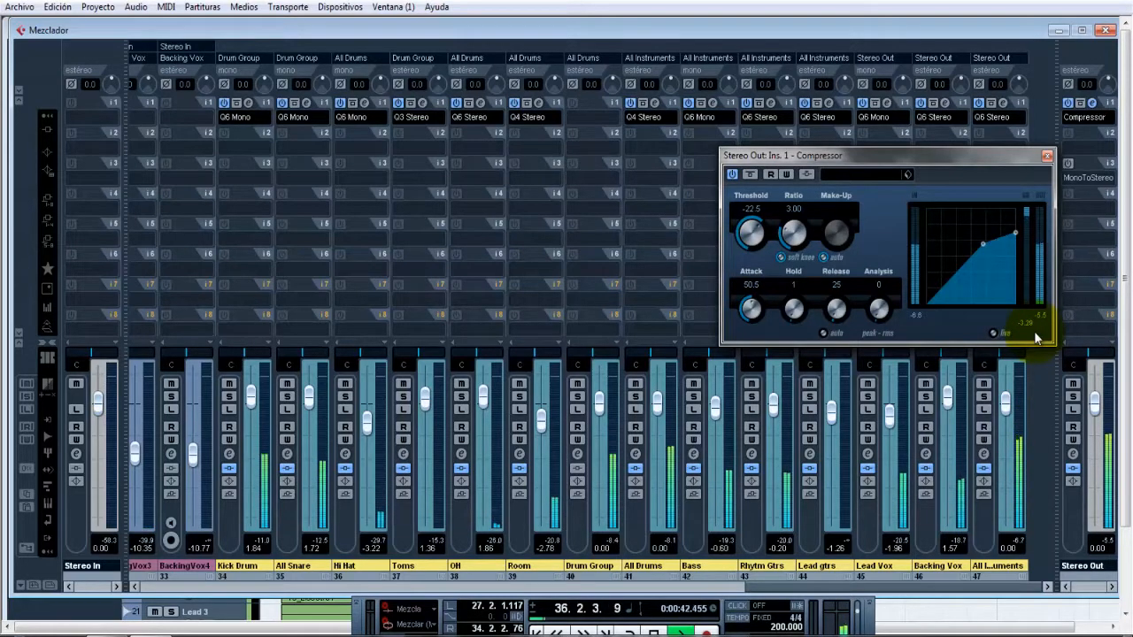
Compare the playing mix with the compressor bypassed and active, and turn off its automatic Make-Up gain.
{"action": "left_click", "coordinate": [750, 174]}
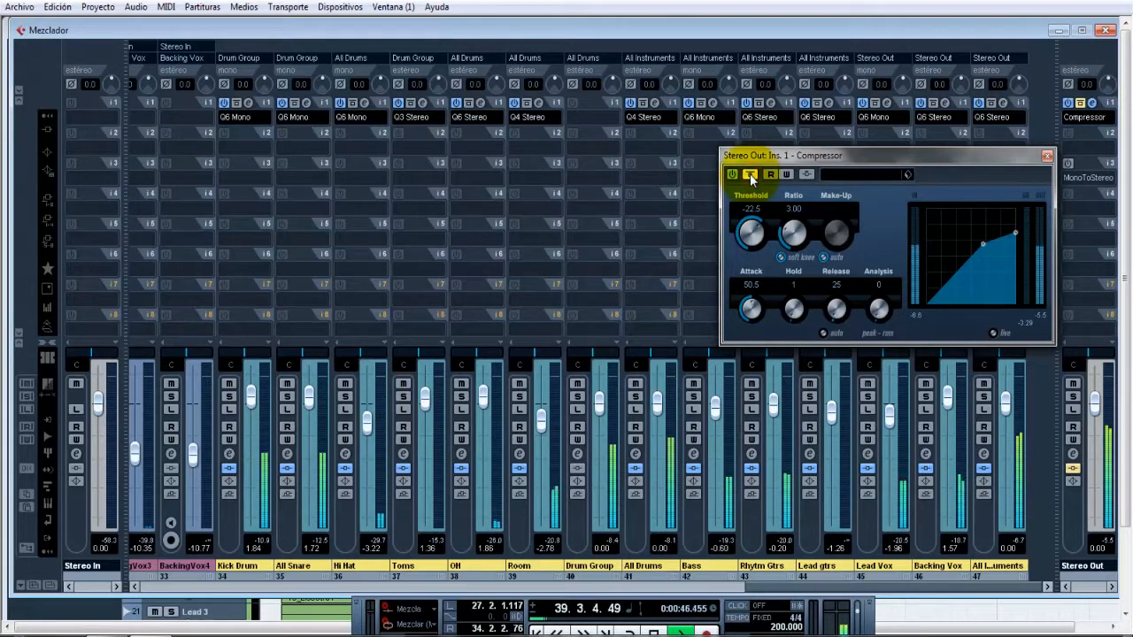
{"action": "left_click", "coordinate": [751, 177]}
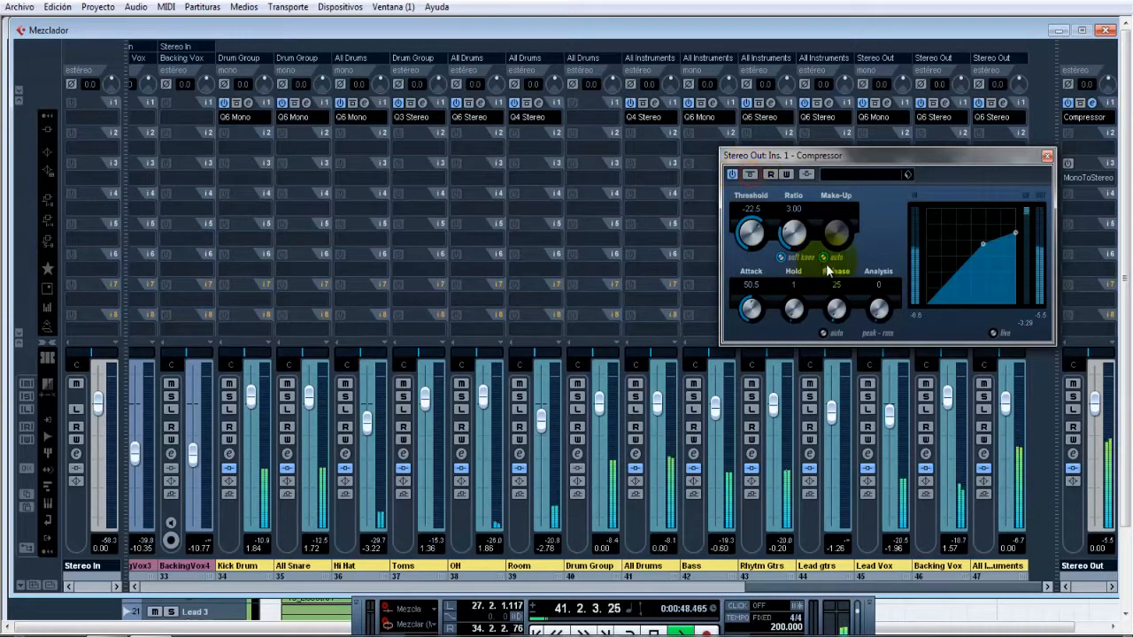
{"action": "left_click", "coordinate": [824, 257]}
Compare the playing mix repeatedly with the Stereo Out compressor bypassed and active, without automatic make-up gain.
{"action": "left_click", "coordinate": [750, 174]}
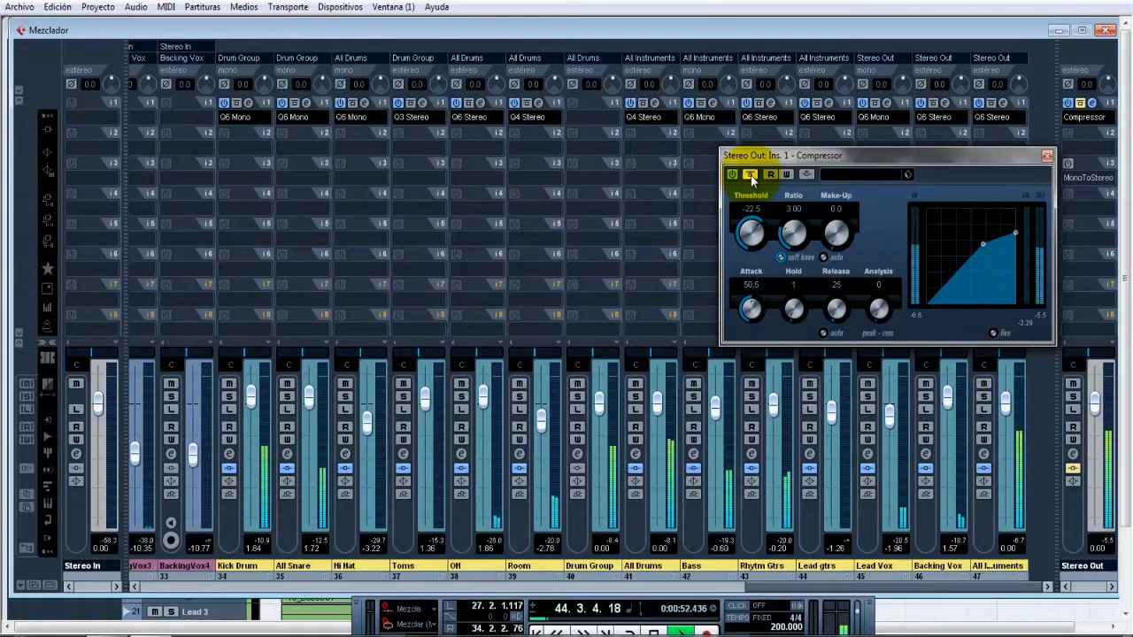
{"action": "left_click", "coordinate": [751, 176]}
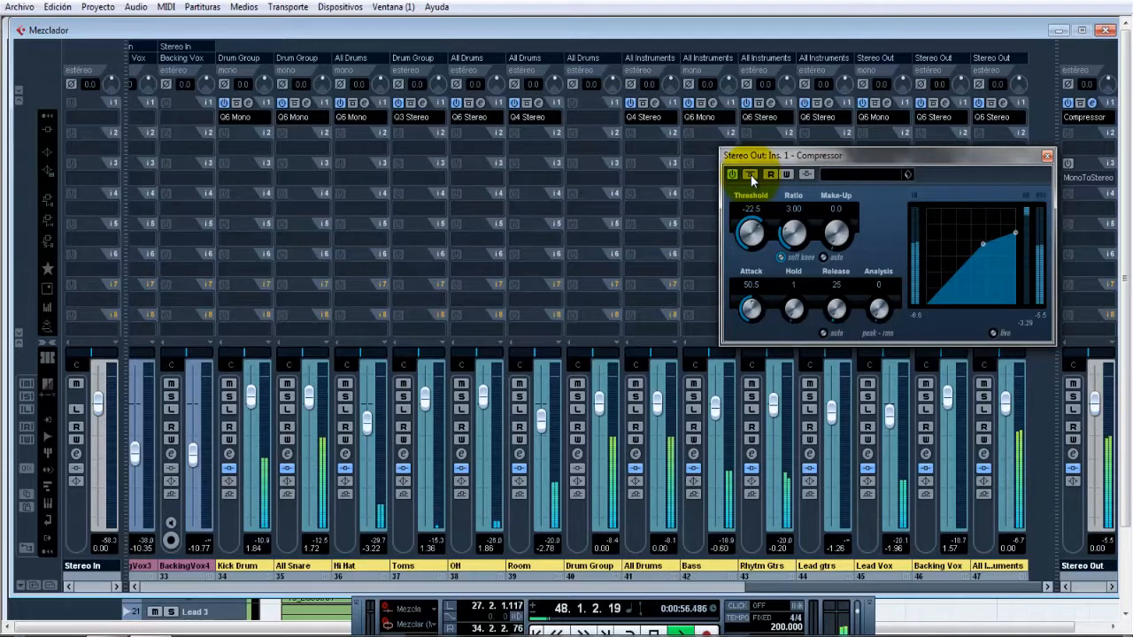
{"action": "left_click", "coordinate": [751, 176]}
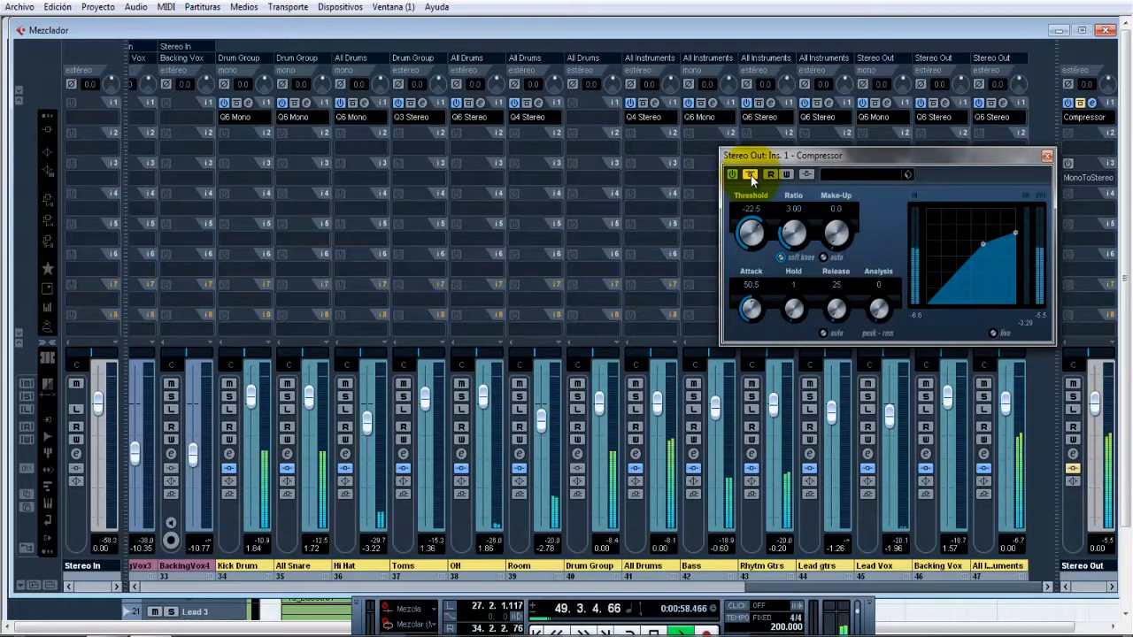
{"action": "left_click", "coordinate": [751, 176]}
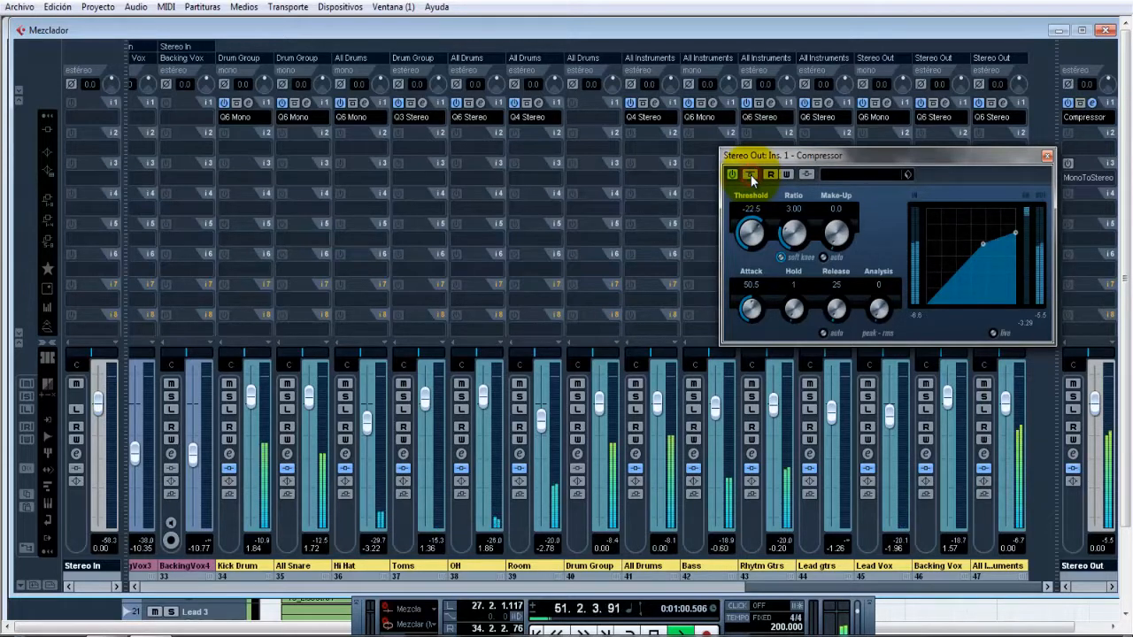
{"action": "left_click", "coordinate": [751, 175]}
{"action": "left_click", "coordinate": [751, 175]}
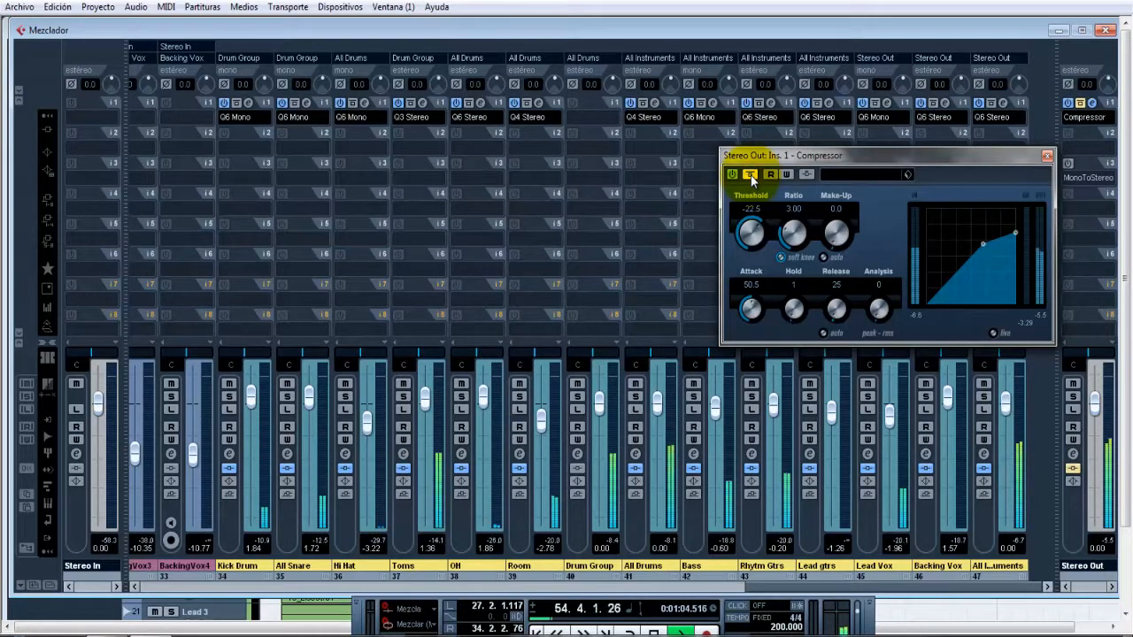
{"action": "left_click", "coordinate": [751, 175]}
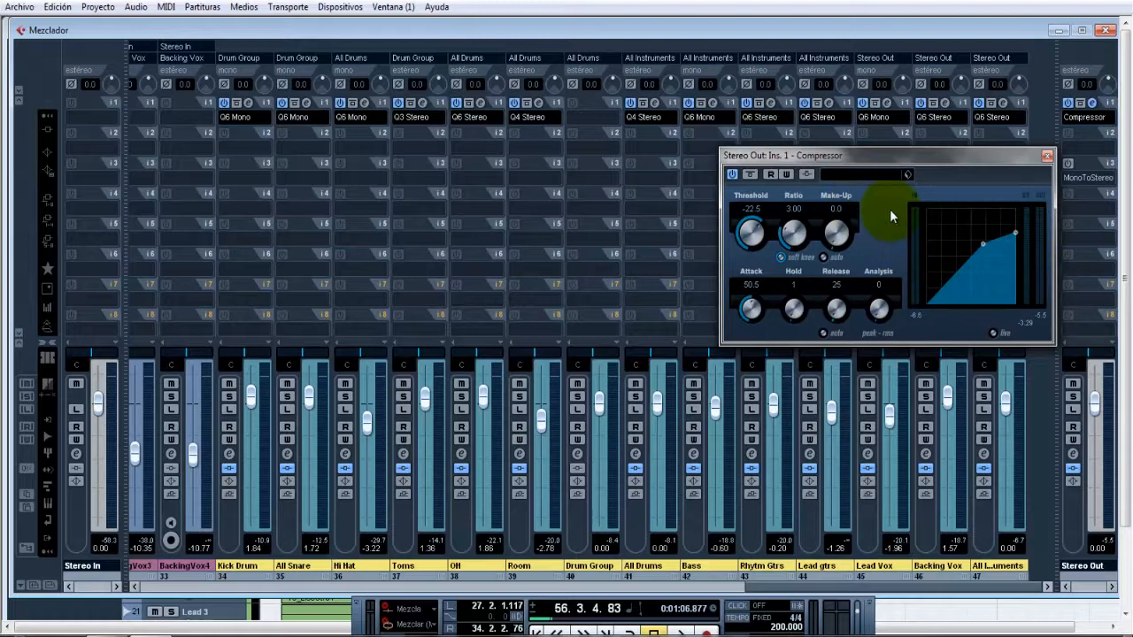
{"action": "key", "text": "space"}
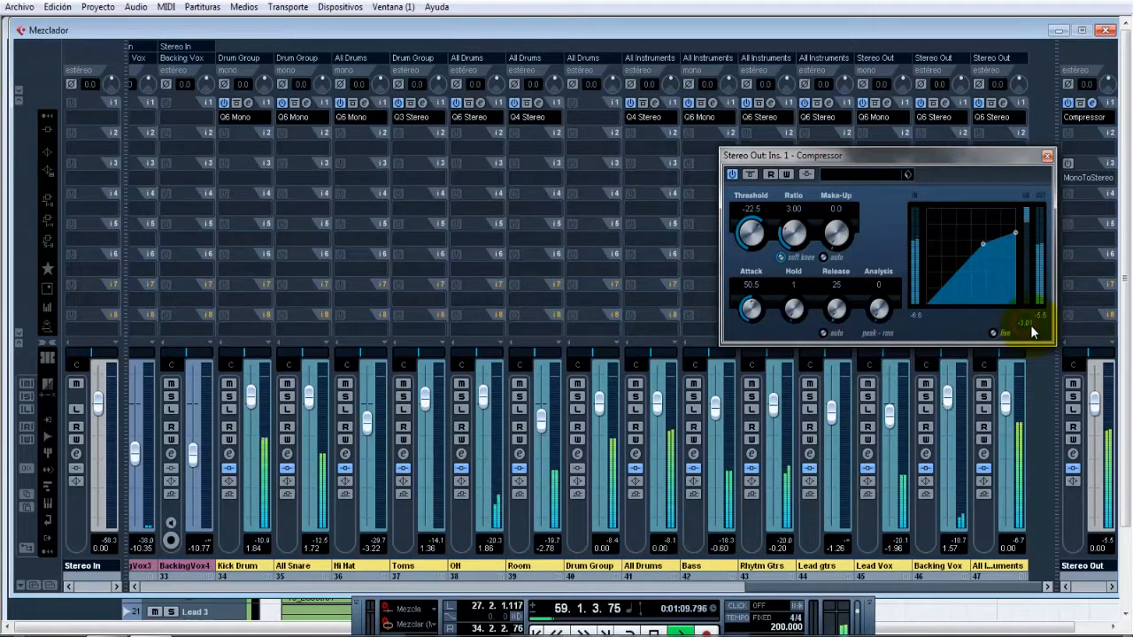
{"action": "left_click", "coordinate": [749, 176]}
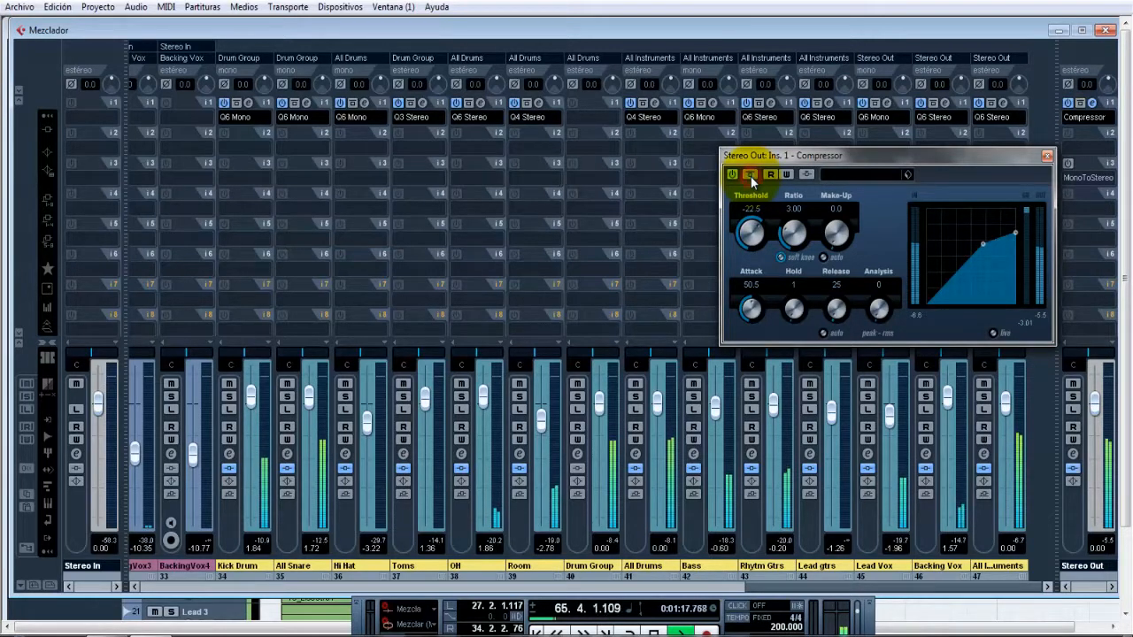
{"action": "left_click", "coordinate": [750, 175]}
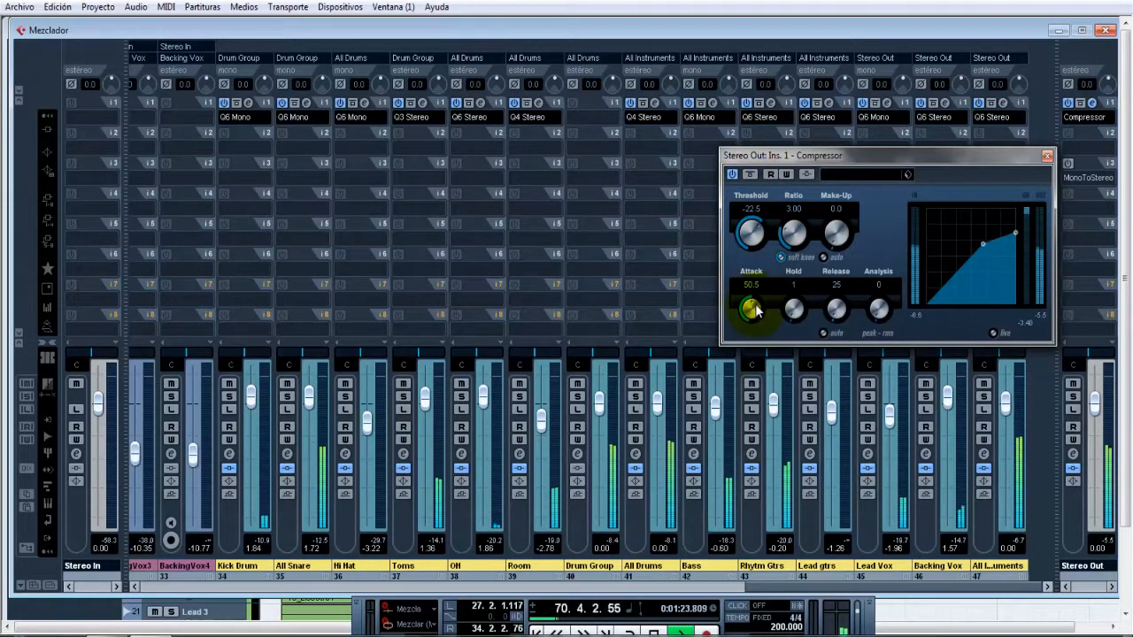
Audition the compressor's Attack at 81.4 and 10.5, settle it at 54.5, and stop playback.
{"action": "left_click_drag", "start_coordinate": [750, 310], "coordinate": [747, 257]}
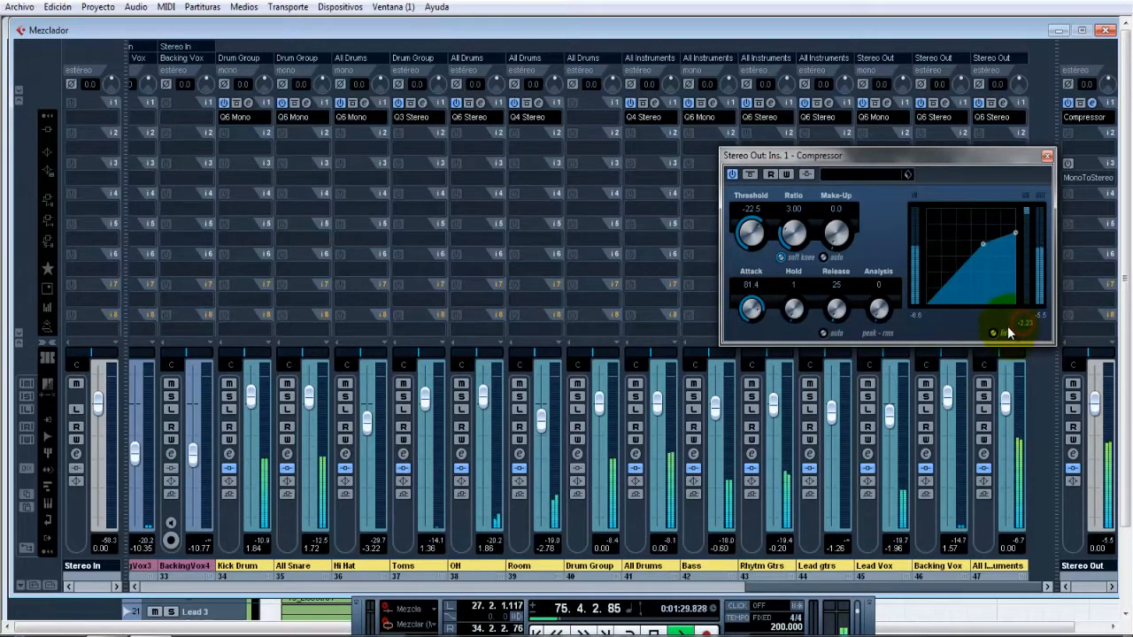
{"action": "left_click_drag", "start_coordinate": [750, 309], "coordinate": [744, 349]}
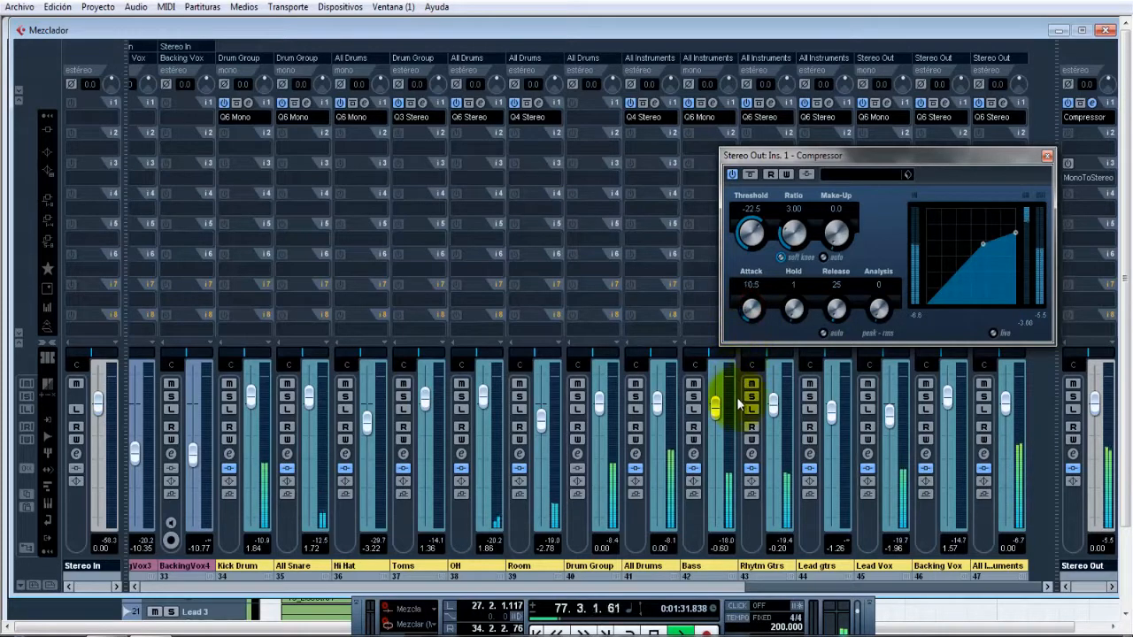
{"action": "left_click_drag", "start_coordinate": [749, 308], "coordinate": [750, 223]}
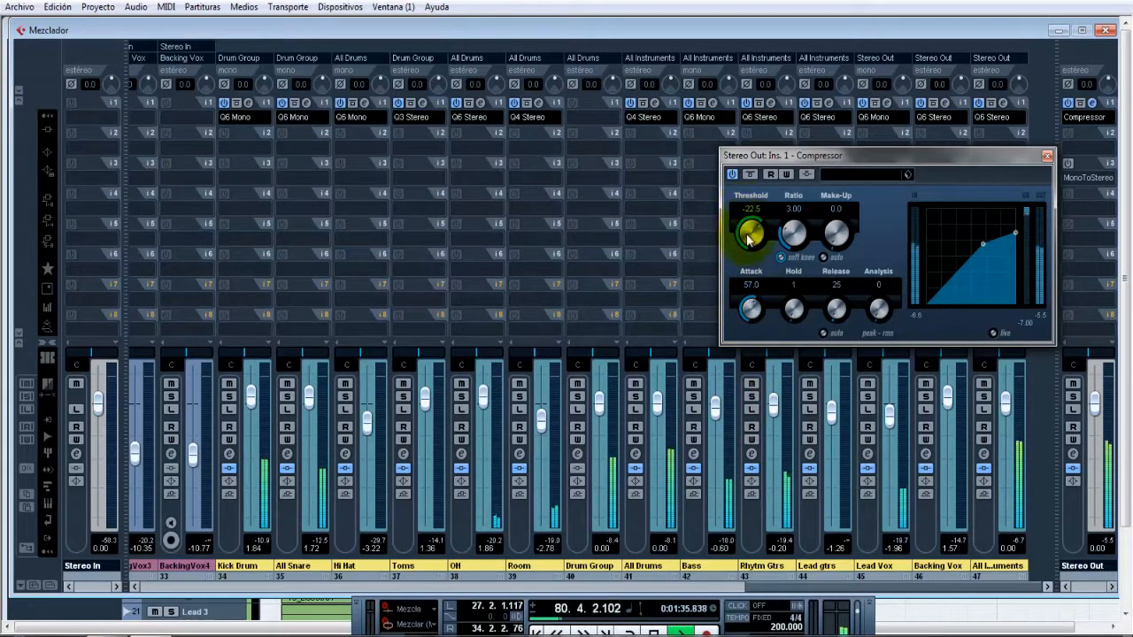
{"action": "left_click_drag", "start_coordinate": [752, 308], "coordinate": [753, 311]}
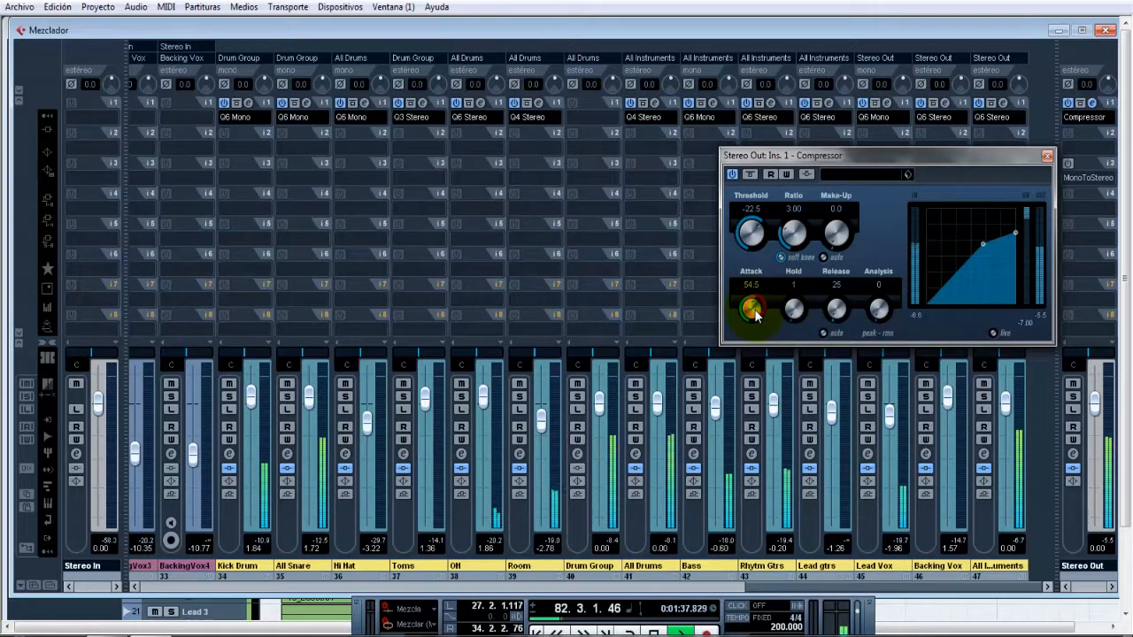
{"action": "key", "text": "space"}
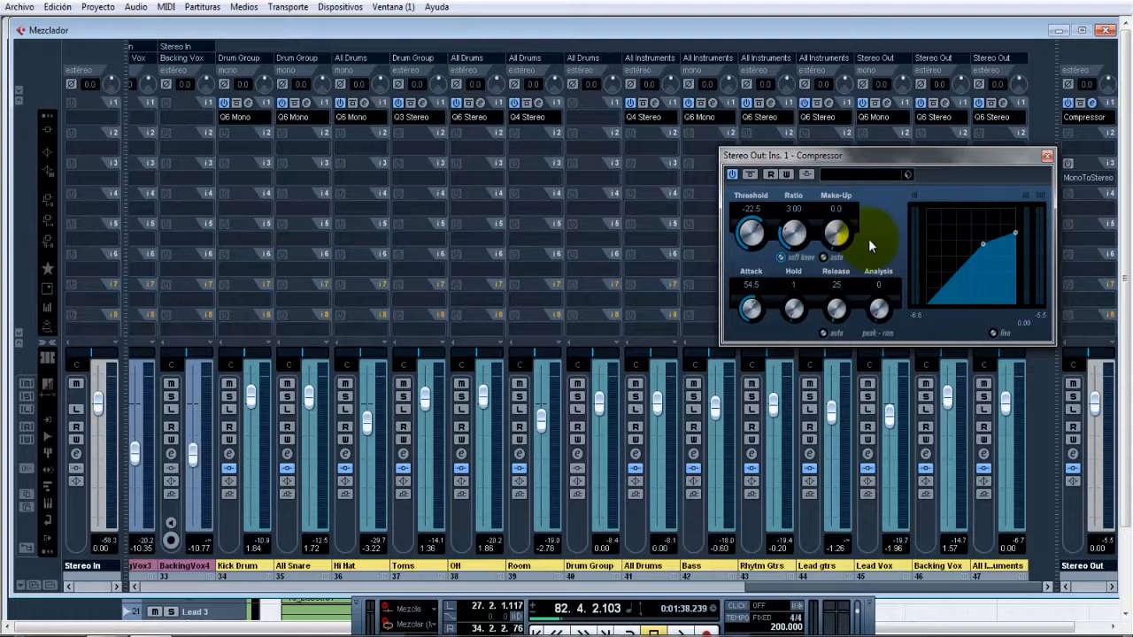
Resume playback, raise the compressor's Make-Up to 1.8 and compare the level against the bypassed signal.
{"action": "key", "text": "space"}
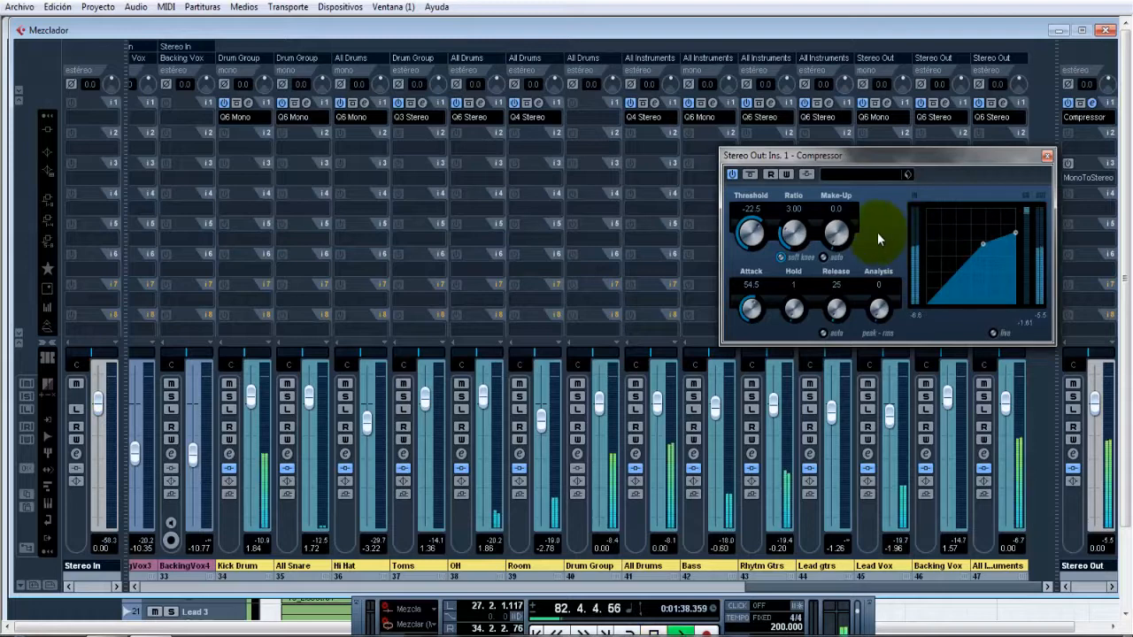
{"action": "left_click_drag", "start_coordinate": [837, 239], "coordinate": [827, 219]}
{"action": "left_click", "coordinate": [749, 175]}
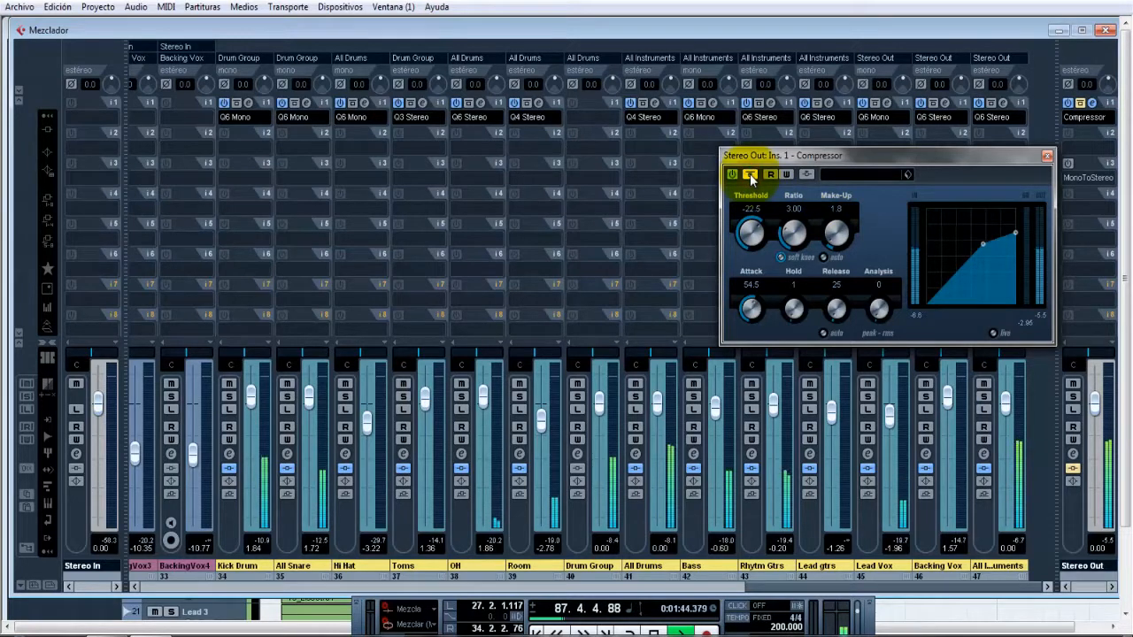
{"action": "left_click", "coordinate": [750, 174]}
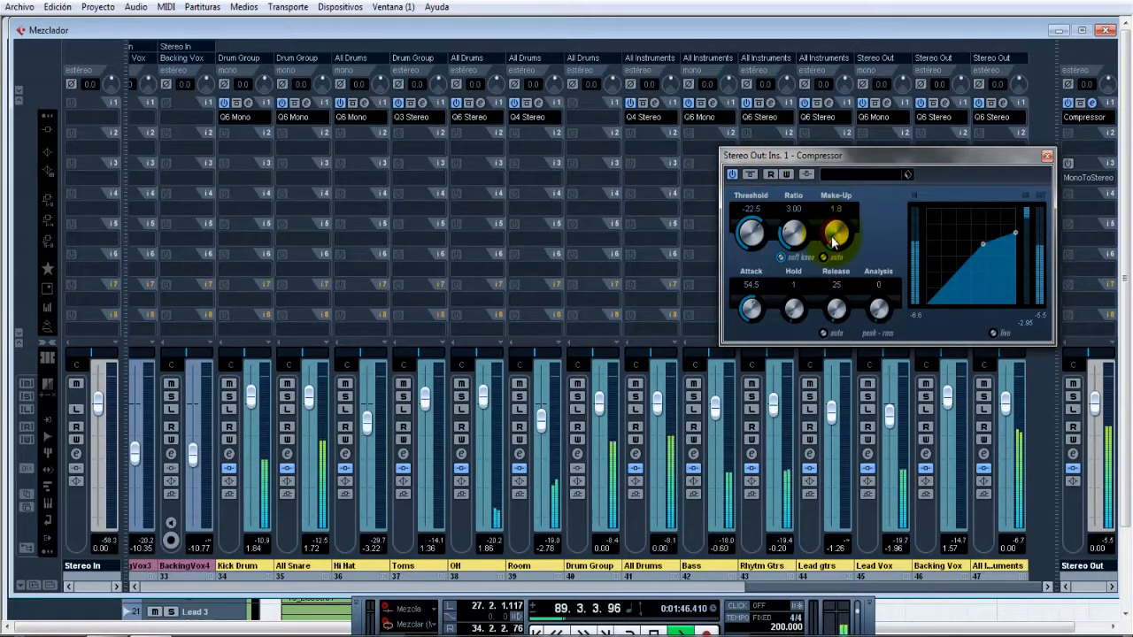
Lower the compressor's Make-Up to 1.4 and compare the compressed and bypassed mix levels.
{"action": "left_click_drag", "start_coordinate": [832, 239], "coordinate": [831, 246]}
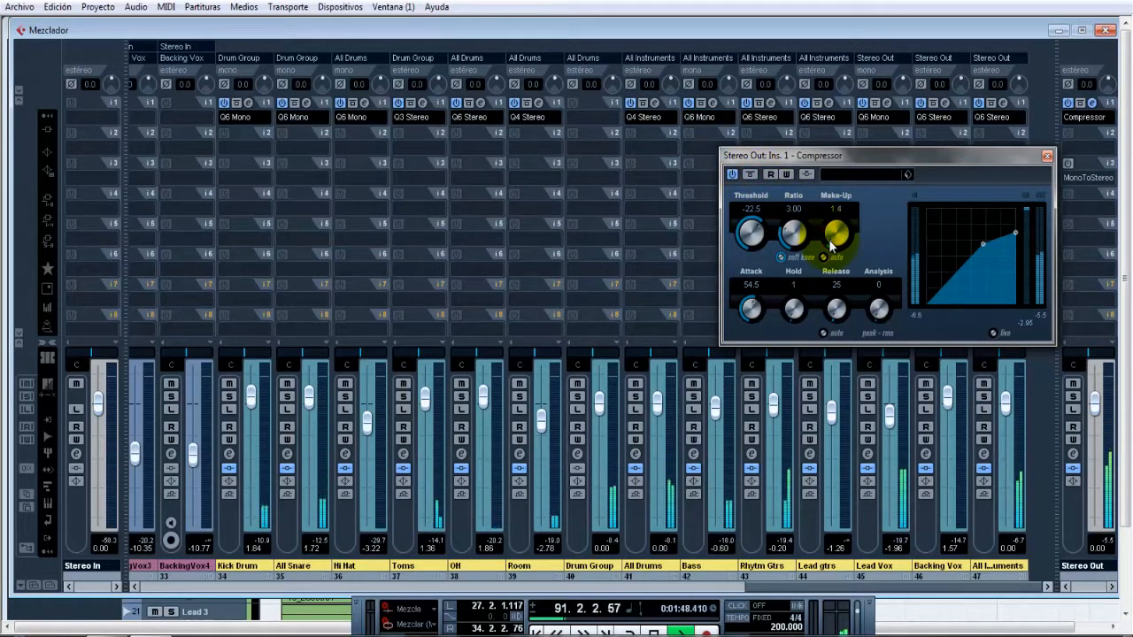
{"action": "left_click", "coordinate": [750, 175]}
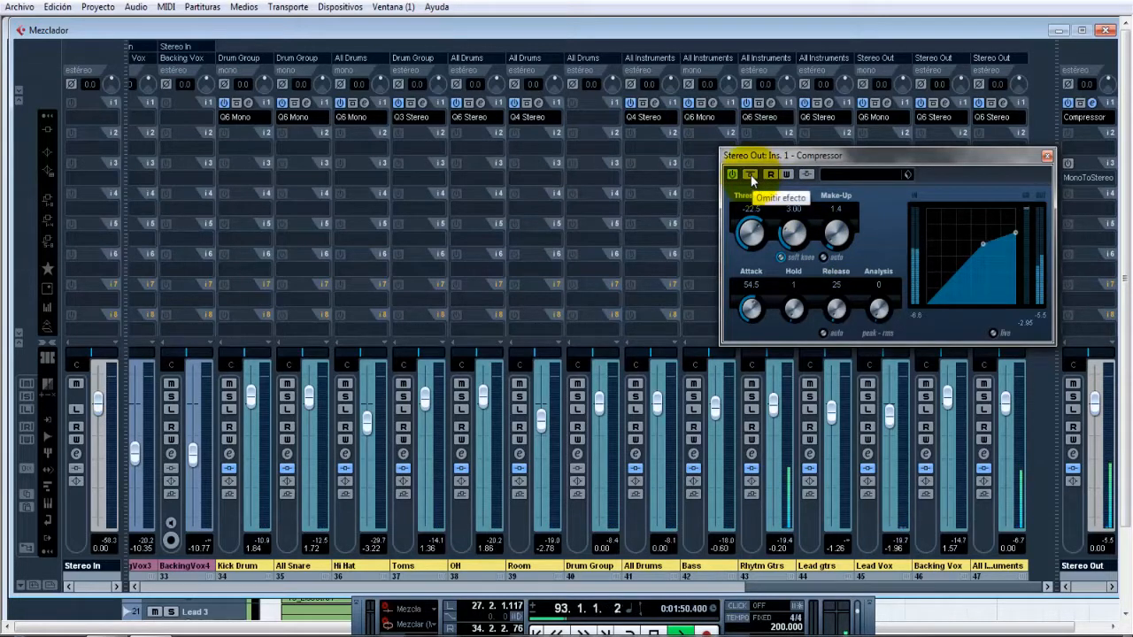
{"action": "left_click", "coordinate": [751, 175]}
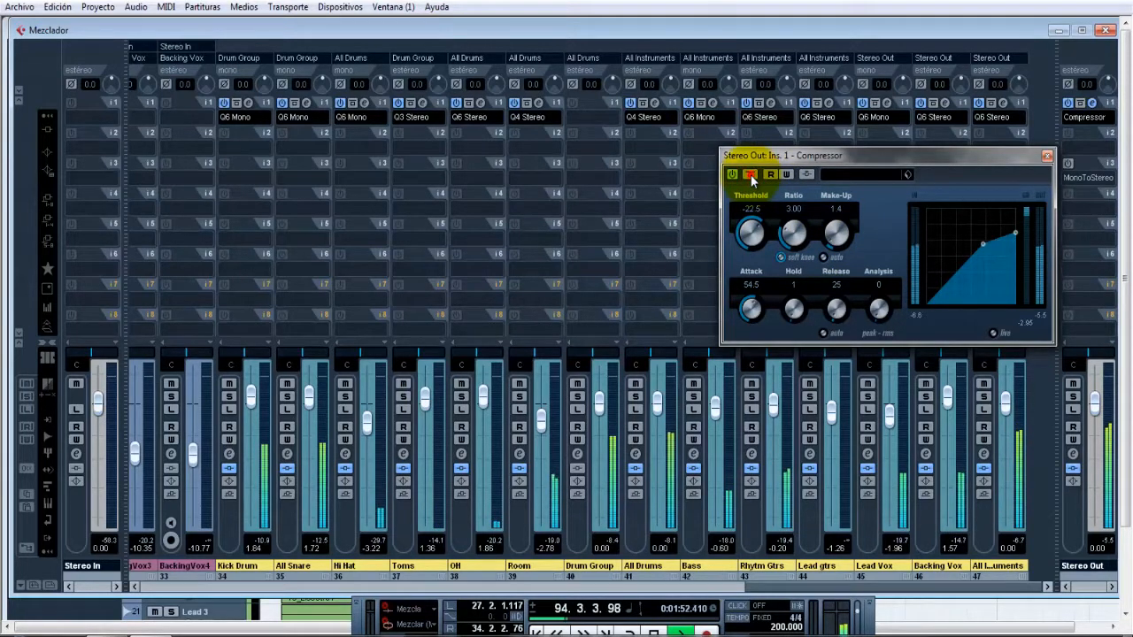
{"action": "left_click", "coordinate": [751, 175]}
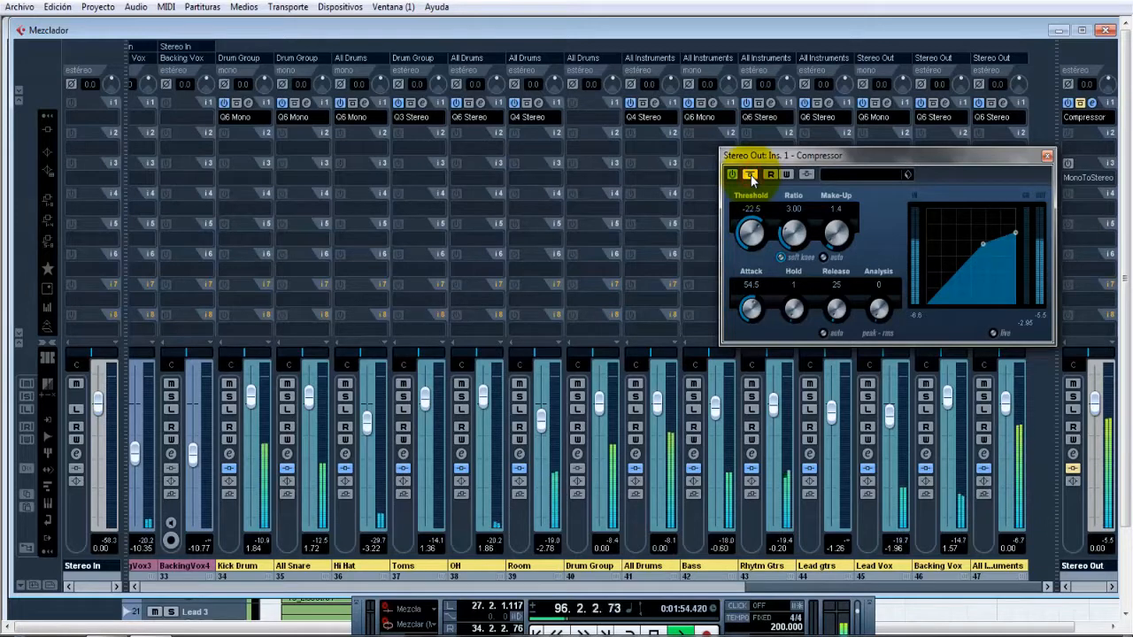
{"action": "left_click", "coordinate": [751, 176]}
Try the compressor's Make-Up at 1.7, settle it at 1.6, and compare each level with the bypassed mix.
{"action": "left_click_drag", "start_coordinate": [829, 239], "coordinate": [828, 232]}
{"action": "left_click", "coordinate": [750, 176]}
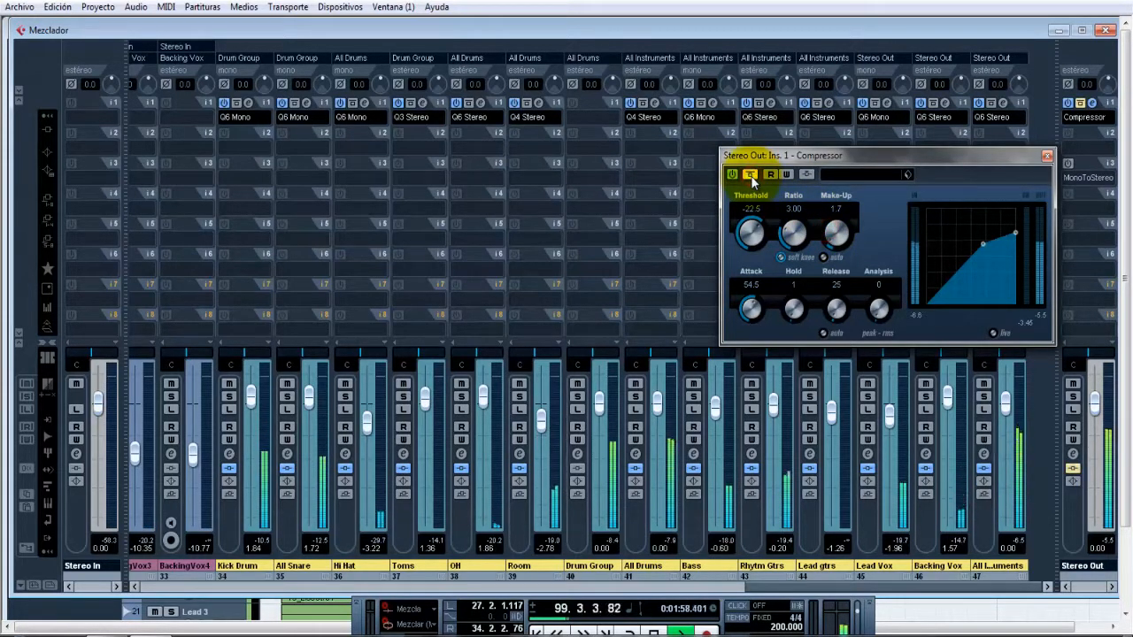
{"action": "left_click", "coordinate": [750, 176]}
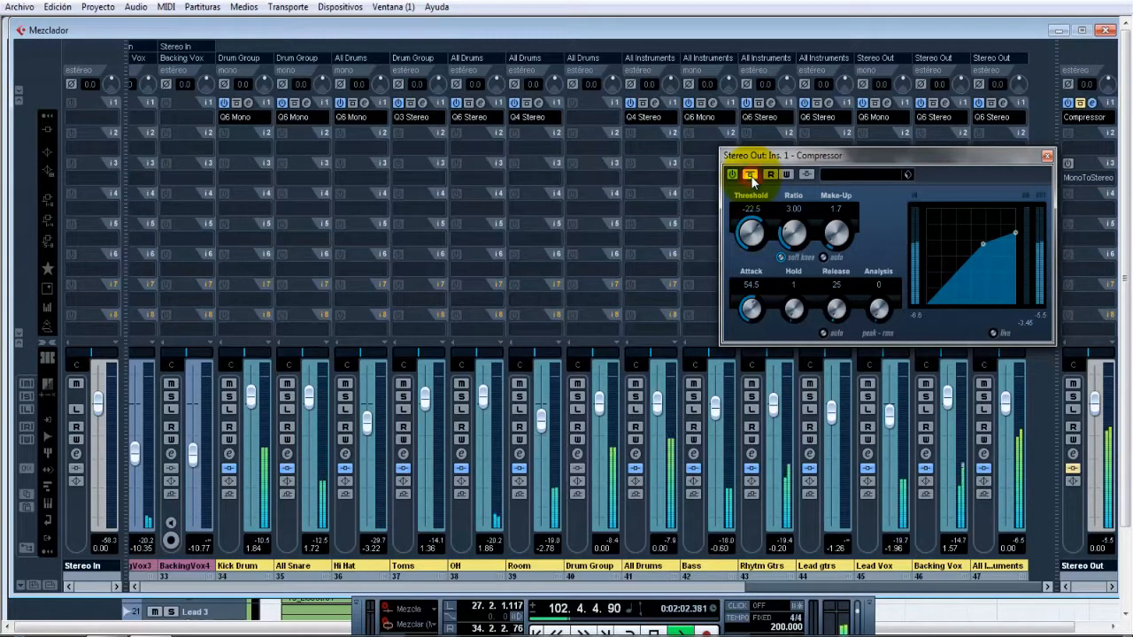
{"action": "scroll", "coordinate": [832, 235], "scroll_direction": "down", "scroll_amount": 1}
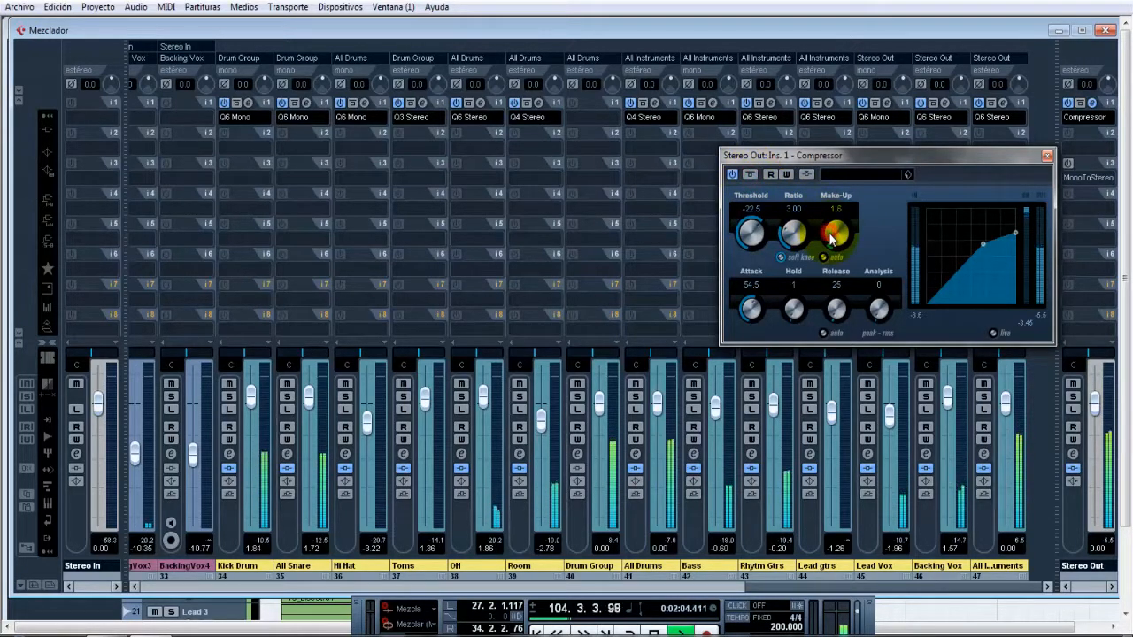
{"action": "left_click", "coordinate": [751, 175]}
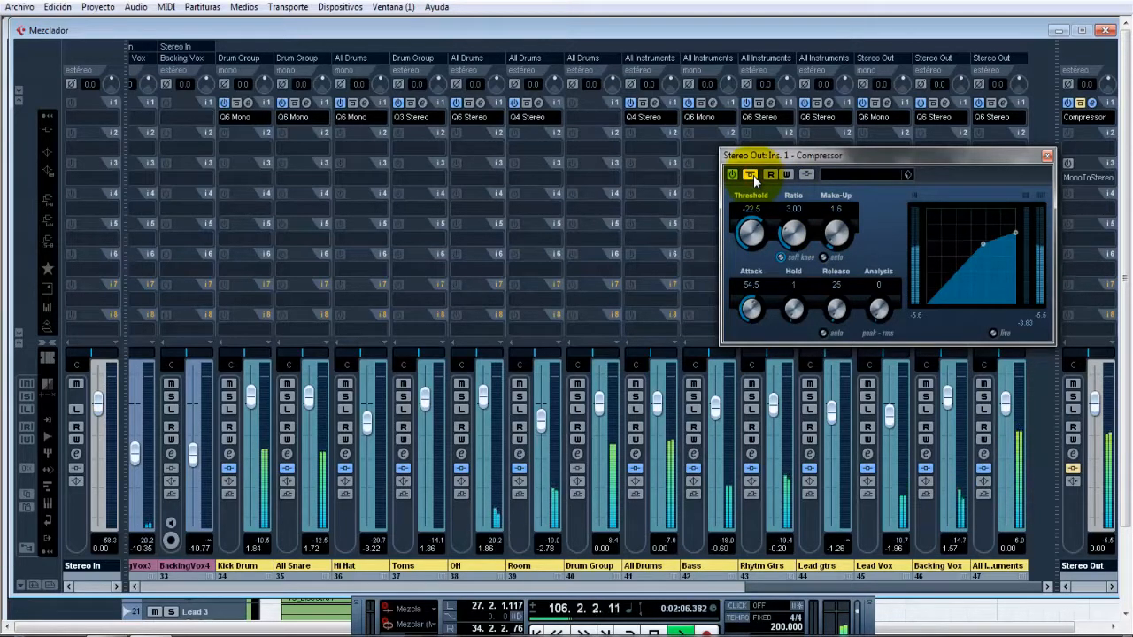
{"action": "left_click", "coordinate": [751, 174]}
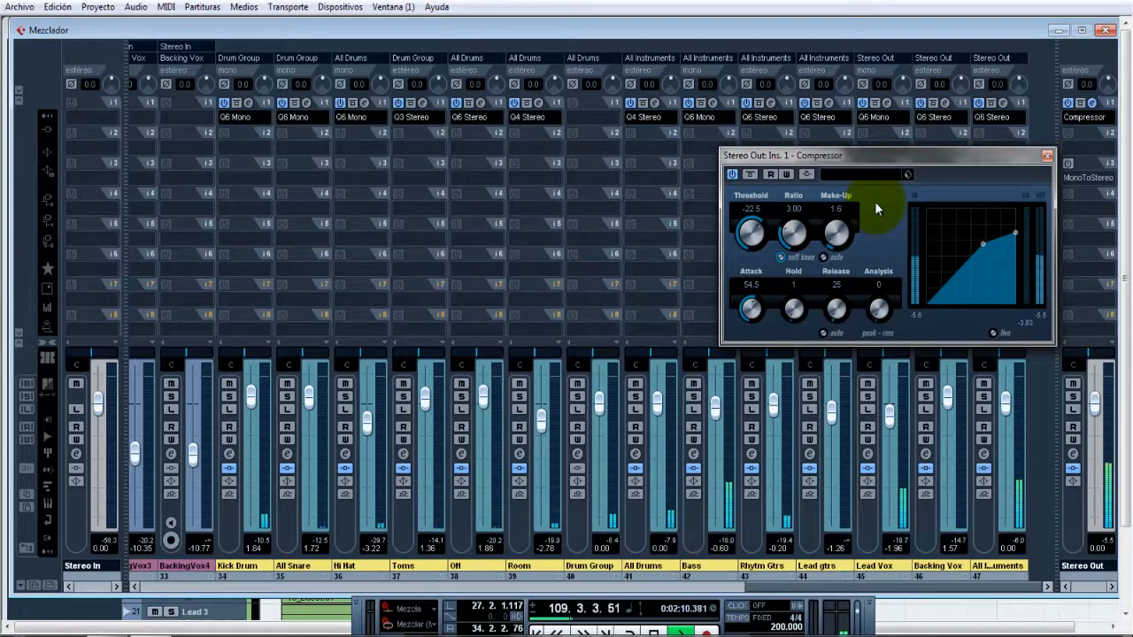
Rewind the song and compare an earlier passage with the Stereo Out compressor bypassed and active.
{"action": "left_click", "coordinate": [561, 632]}
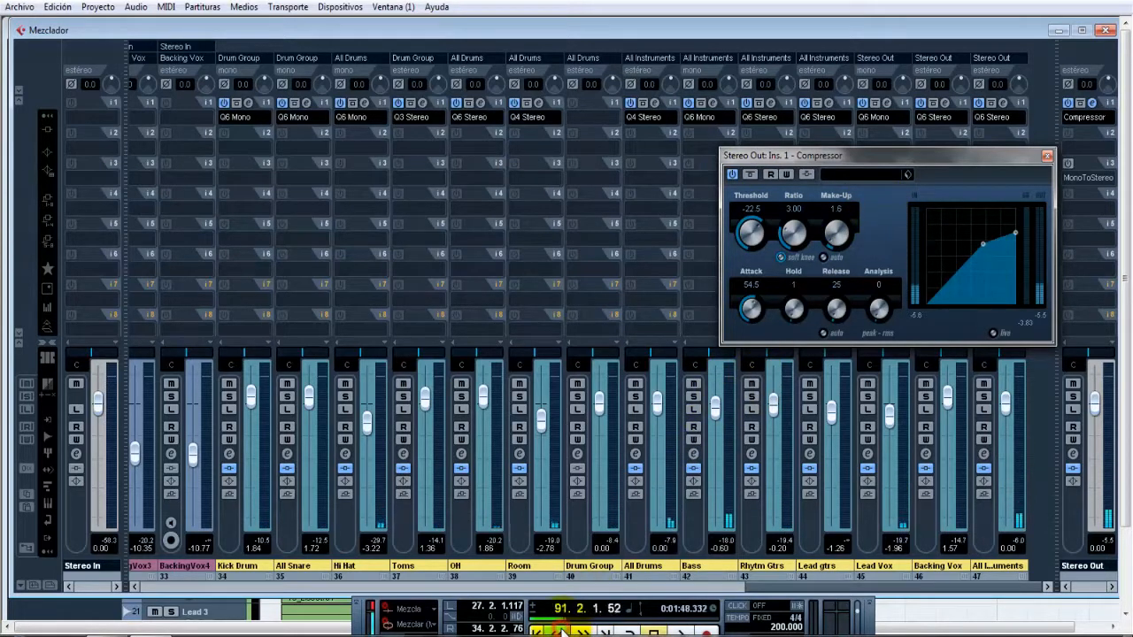
{"action": "left_click", "coordinate": [749, 174]}
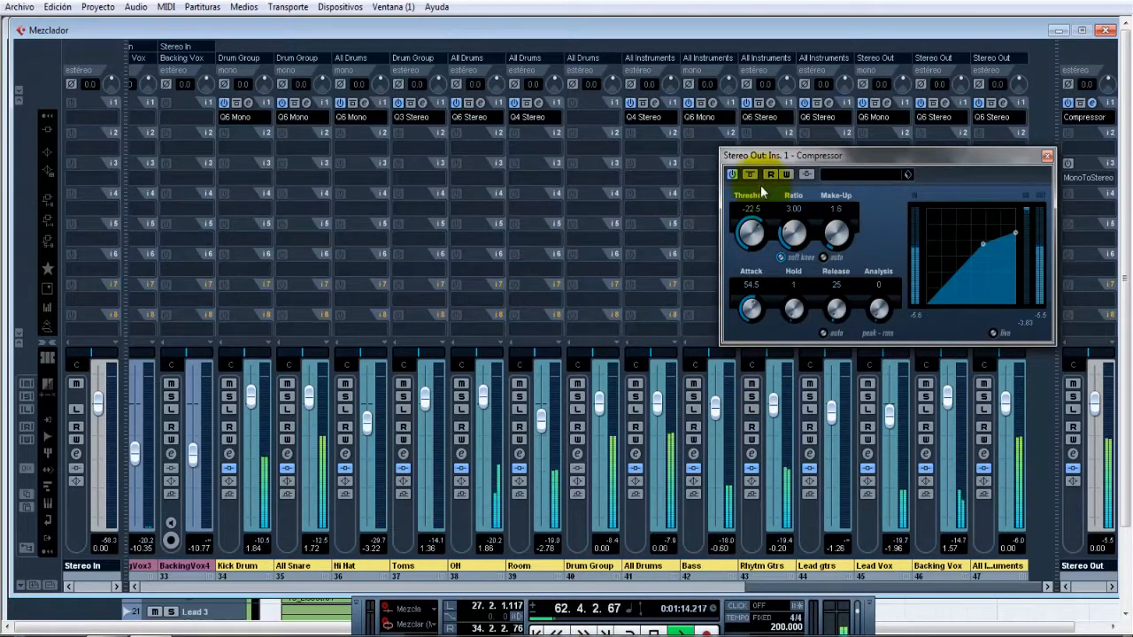
{"action": "left_click", "coordinate": [749, 174]}
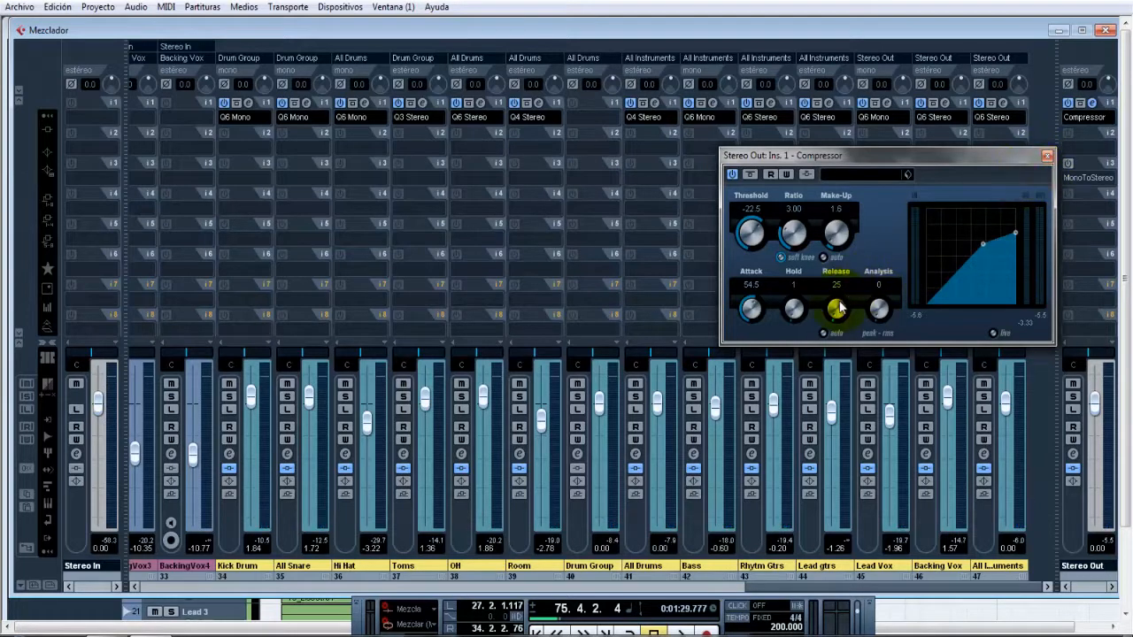
Set the compressor's Release to 10 and close the compressor and mixer windows.
{"action": "left_click_drag", "start_coordinate": [835, 316], "coordinate": [838, 327]}
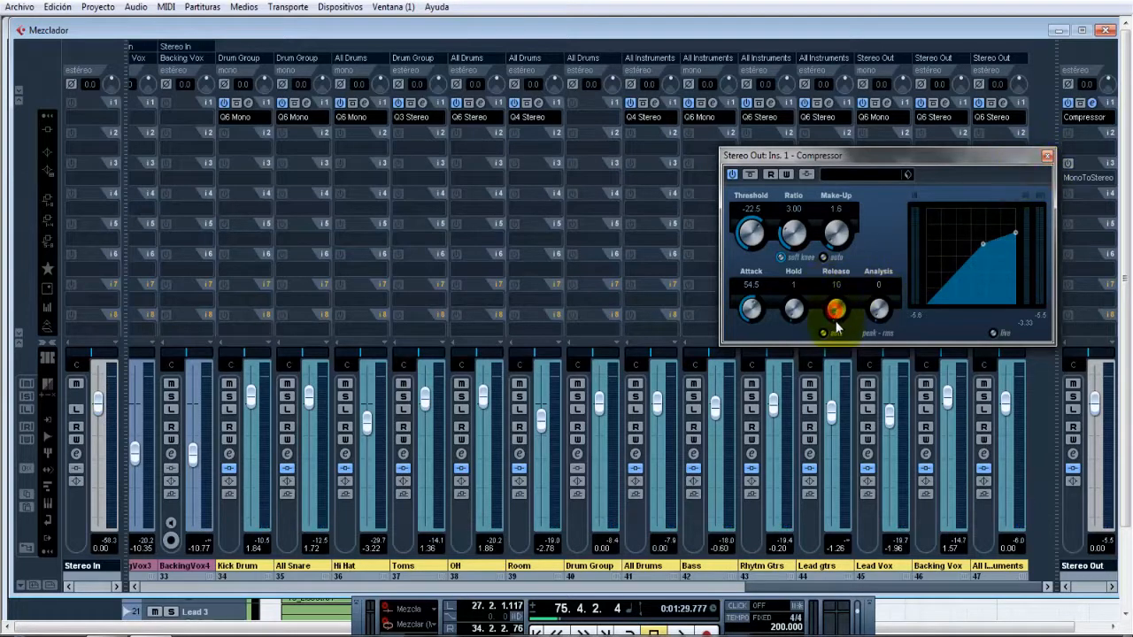
{"action": "left_click", "coordinate": [1047, 156]}
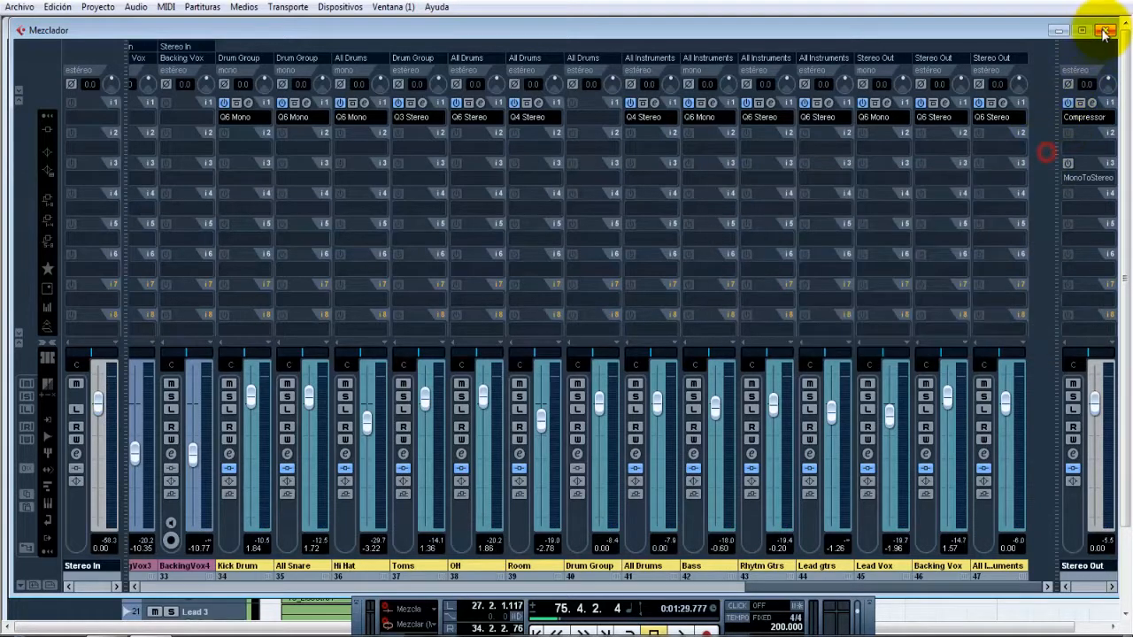
{"action": "left_click", "coordinate": [1105, 32]}
{"action": "left_click", "coordinate": [1106, 33]}
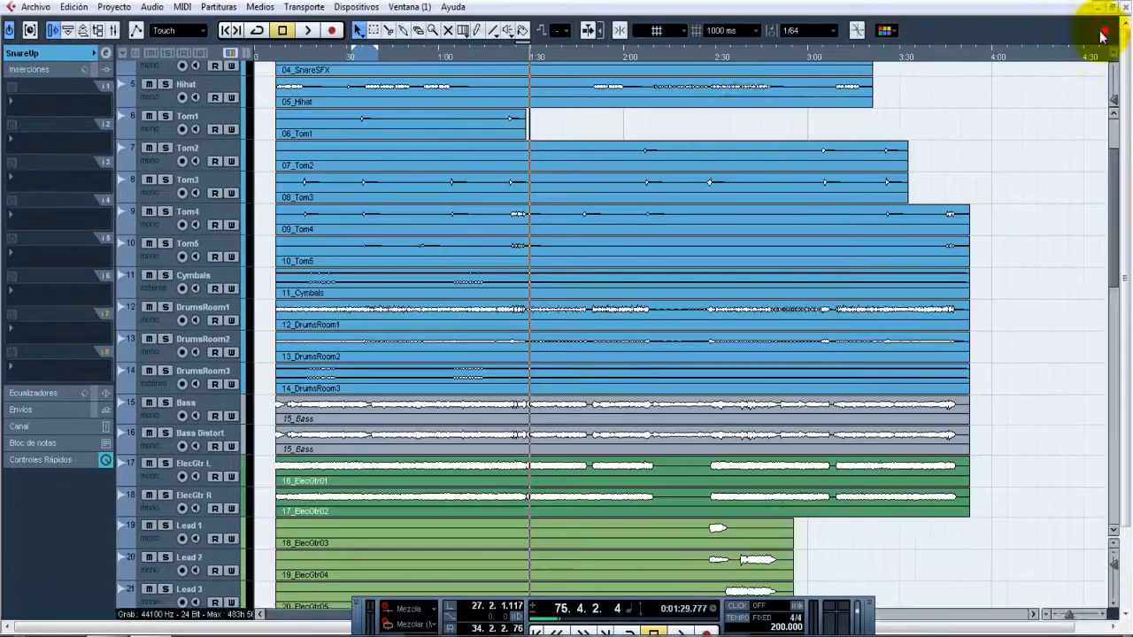
Play the mix from about 1:21 and examine the Stereo Out compressor's gain reduction meter with the short Release.
{"action": "scroll", "coordinate": [537, 215], "scroll_direction": "down", "scroll_amount": 1}
{"action": "scroll", "coordinate": [537, 216], "scroll_direction": "up", "scroll_amount": 2}
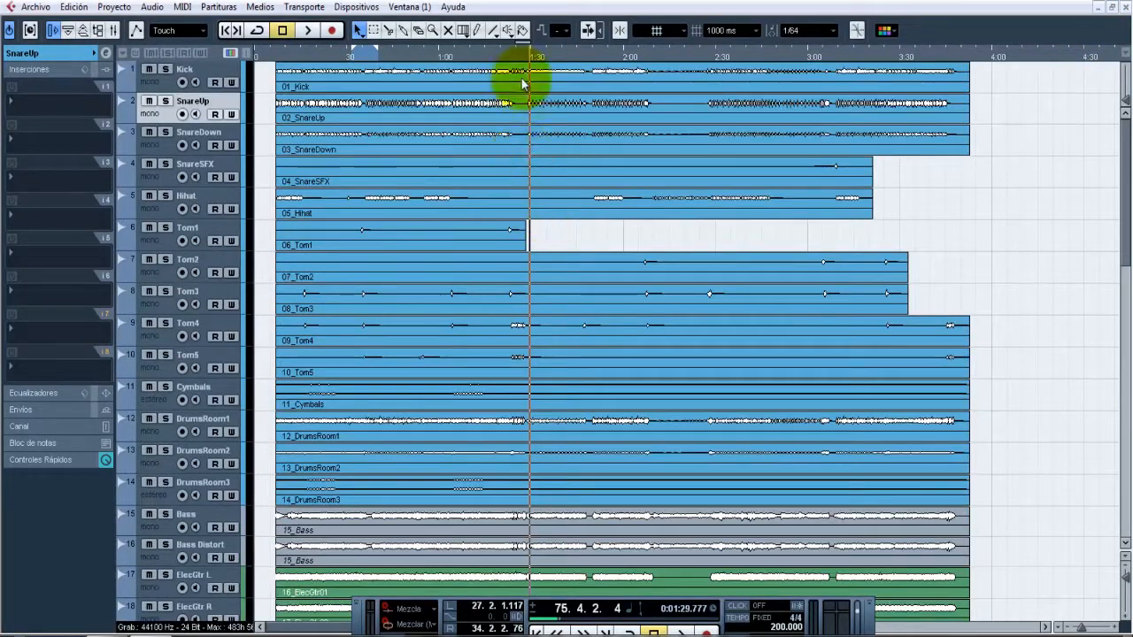
{"action": "left_click", "coordinate": [507, 57]}
{"action": "key", "text": "space"}
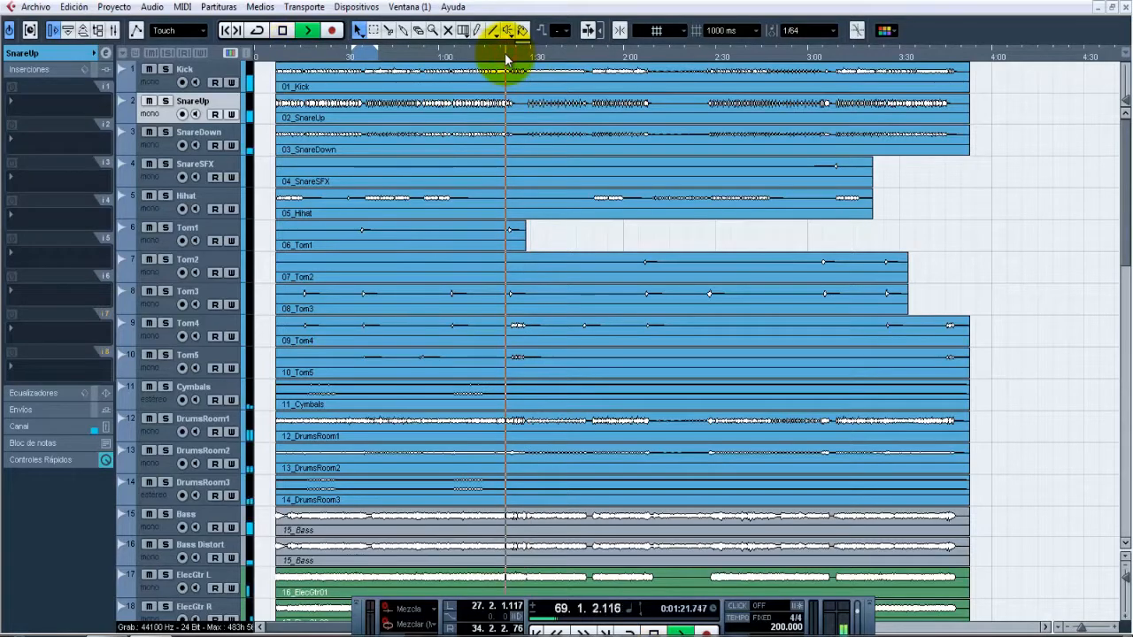
{"action": "key", "text": "F3"}
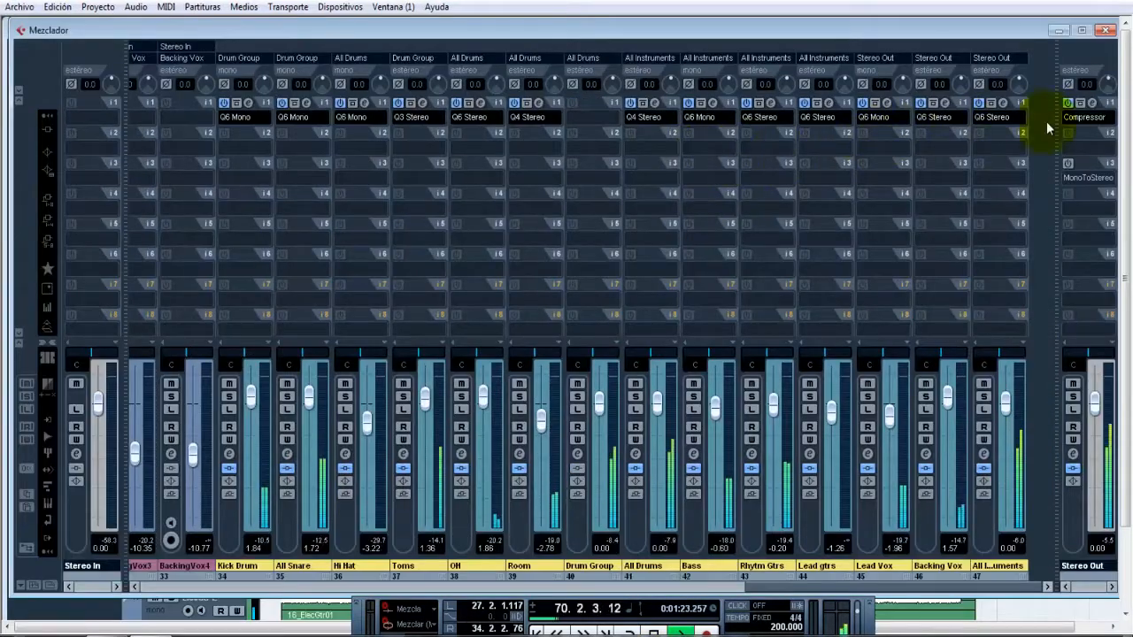
{"action": "left_click", "coordinate": [1090, 103]}
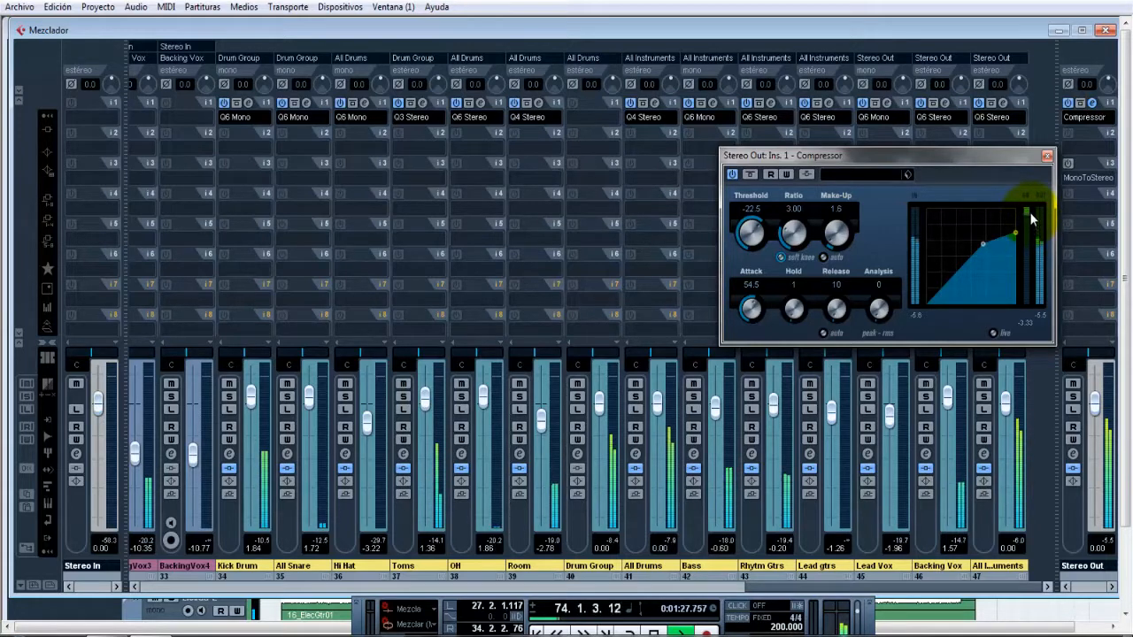
{"action": "left_click_drag", "start_coordinate": [840, 283], "coordinate": [839, 310]}
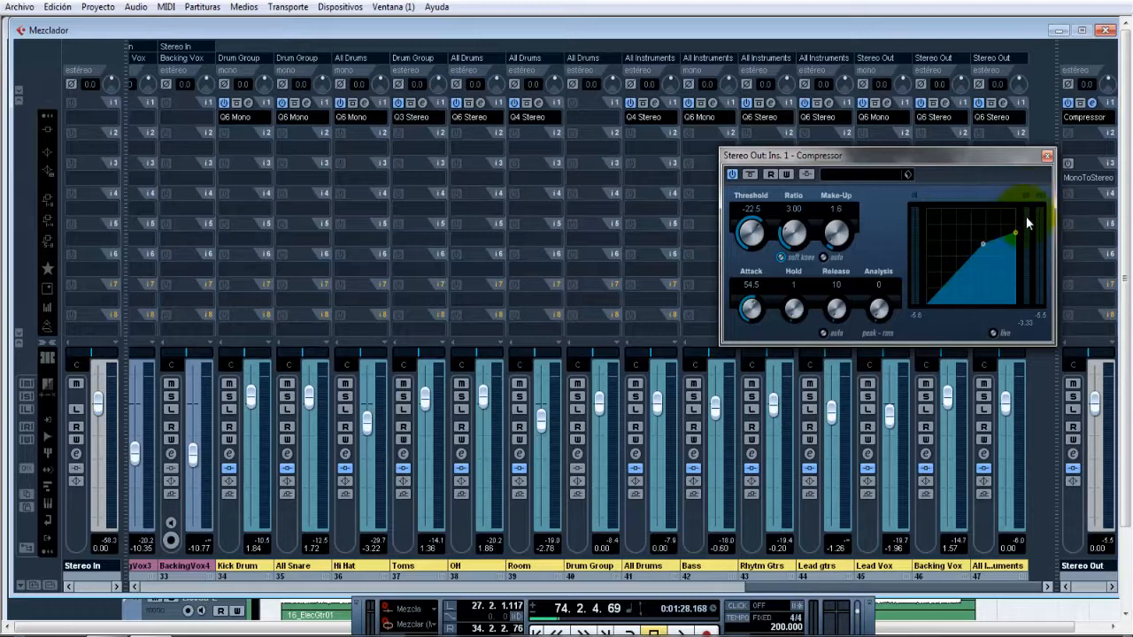
Close the mixer and play from about 1:18 with the compressor's Release raised to 599 to observe its gain reduction.
{"action": "left_click", "coordinate": [1047, 157]}
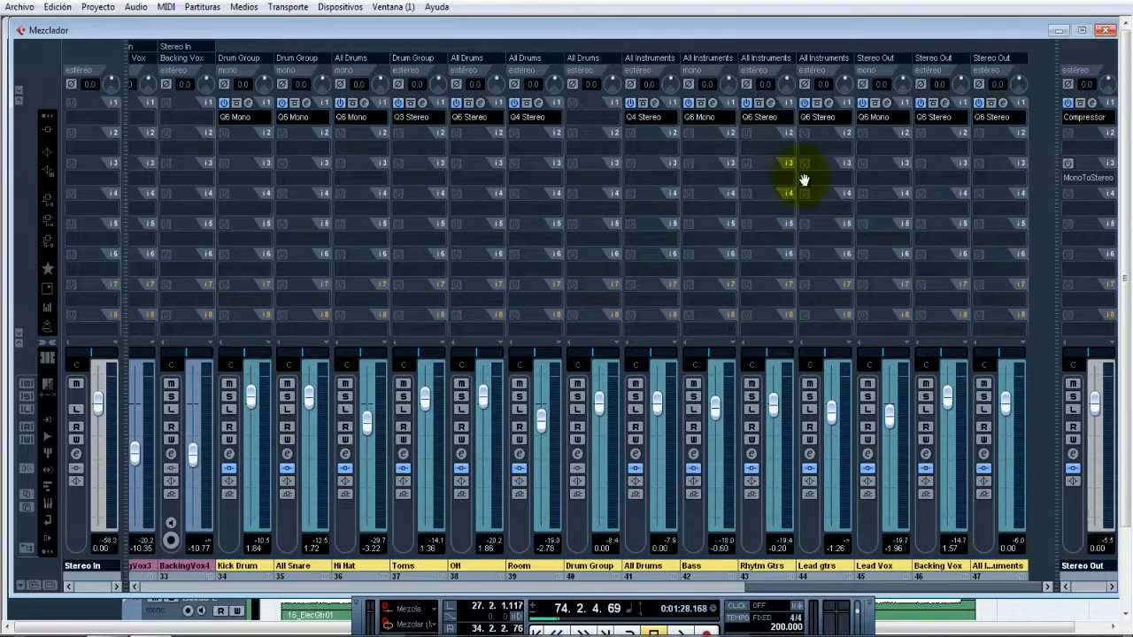
{"action": "left_click", "coordinate": [1094, 104]}
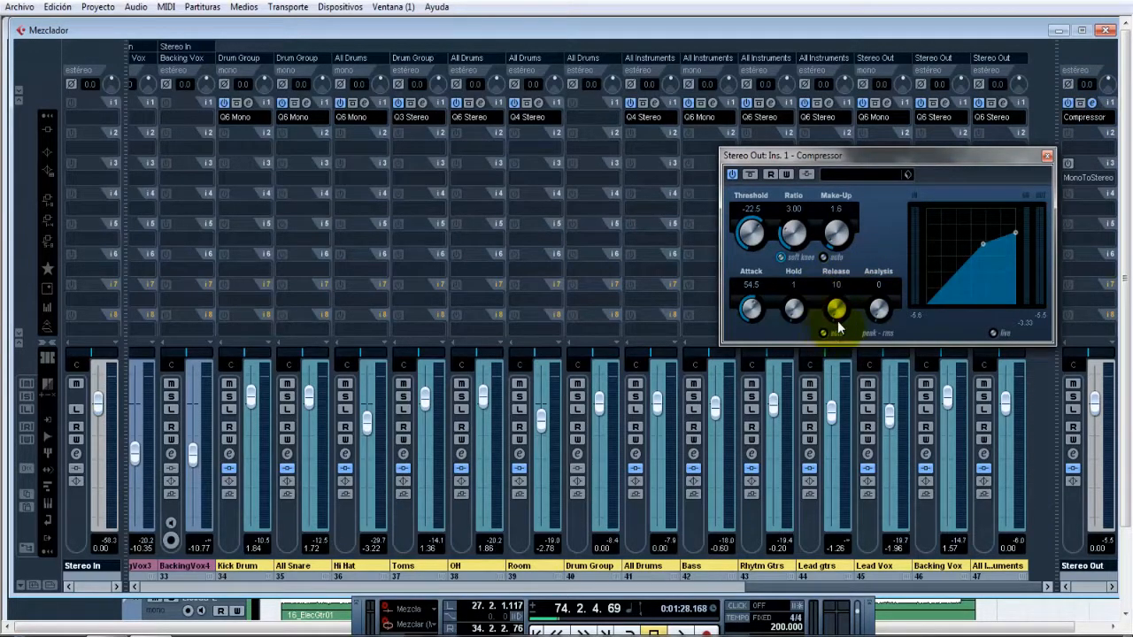
{"action": "left_click", "coordinate": [1106, 30]}
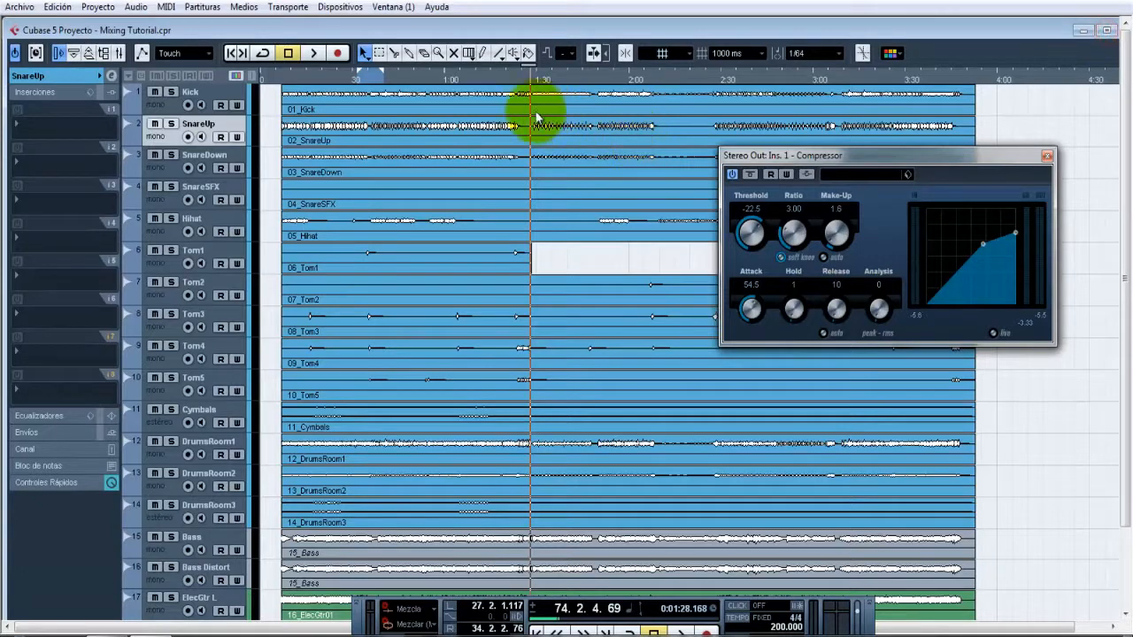
{"action": "left_click", "coordinate": [500, 79]}
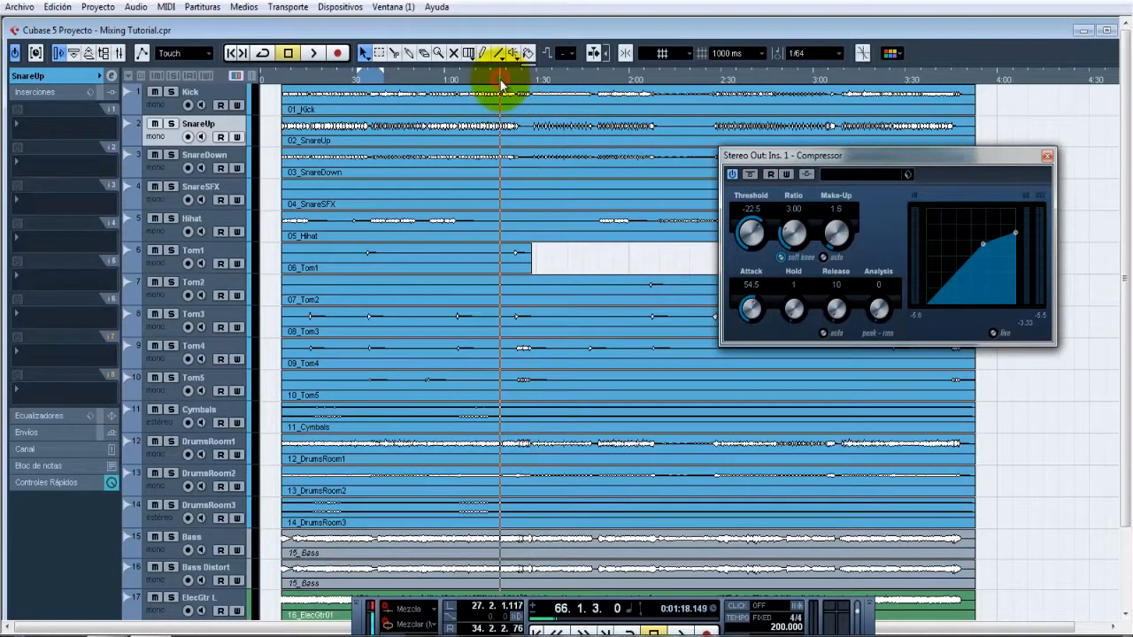
{"action": "key", "text": "space"}
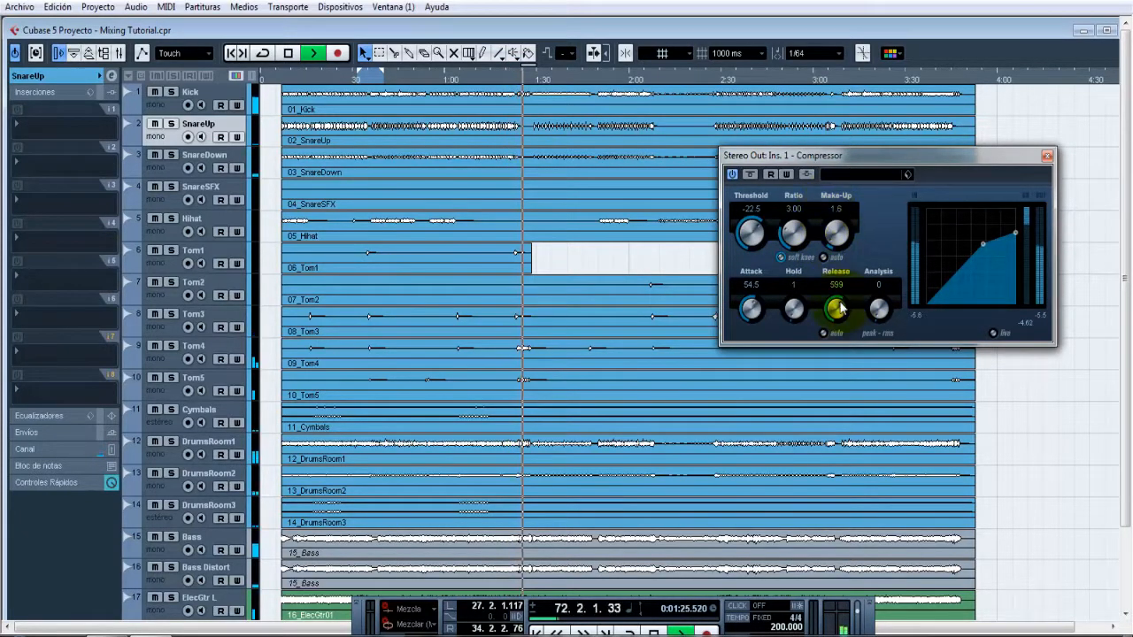
{"action": "key", "text": "space"}
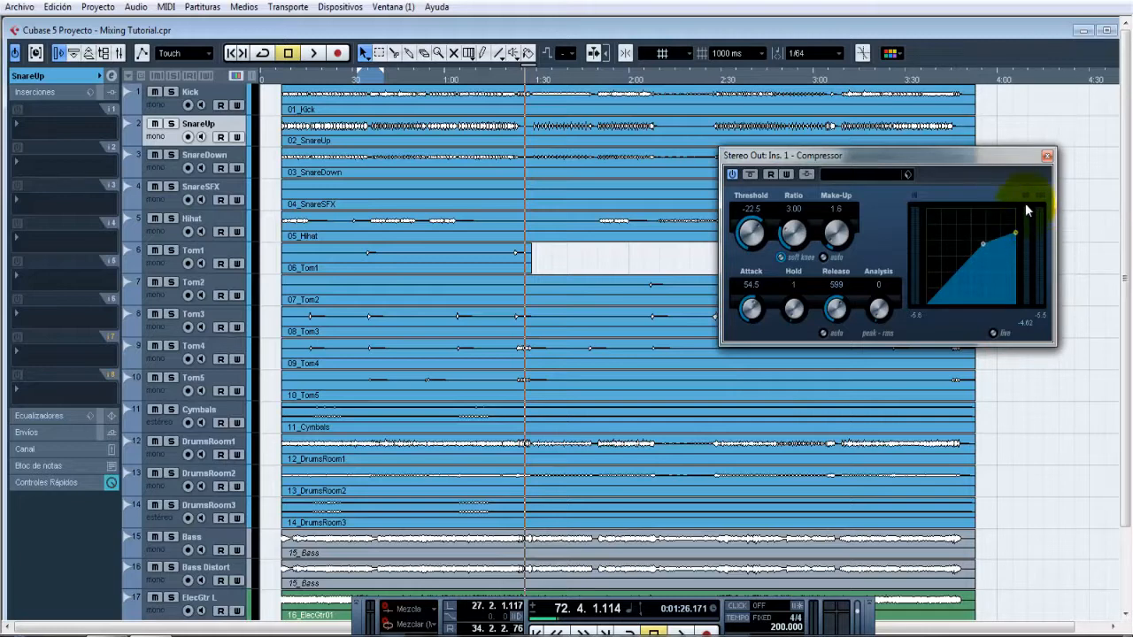
Set the compressor's Release to 10 and replay the song from about 1:22 to check the gain reduction.
{"action": "left_click_drag", "start_coordinate": [839, 308], "coordinate": [830, 400]}
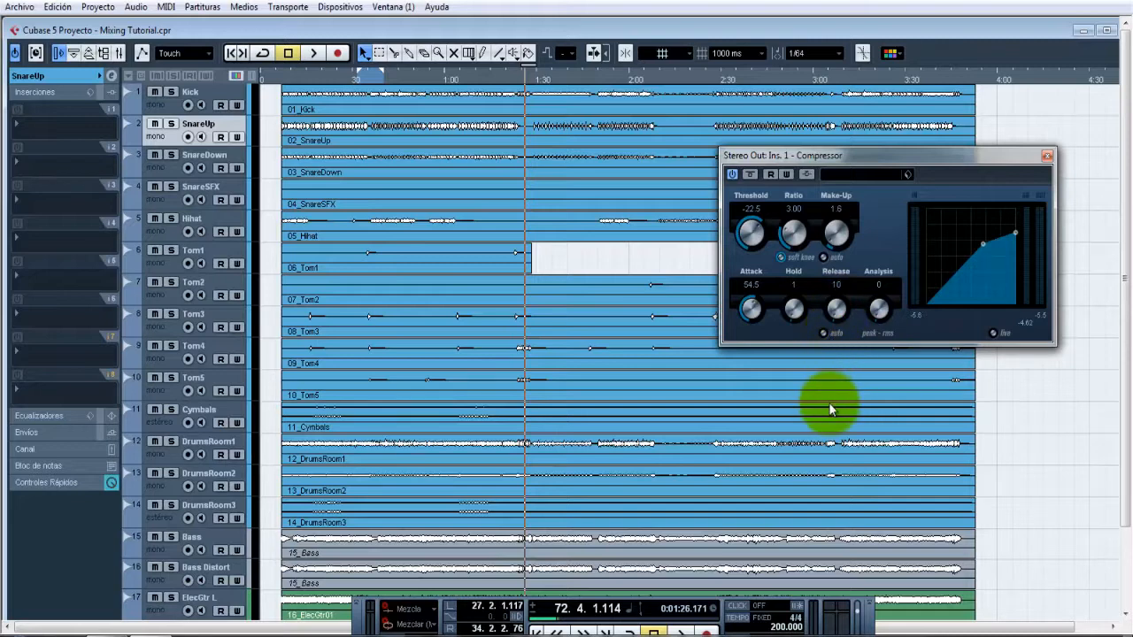
{"action": "left_click", "coordinate": [514, 80]}
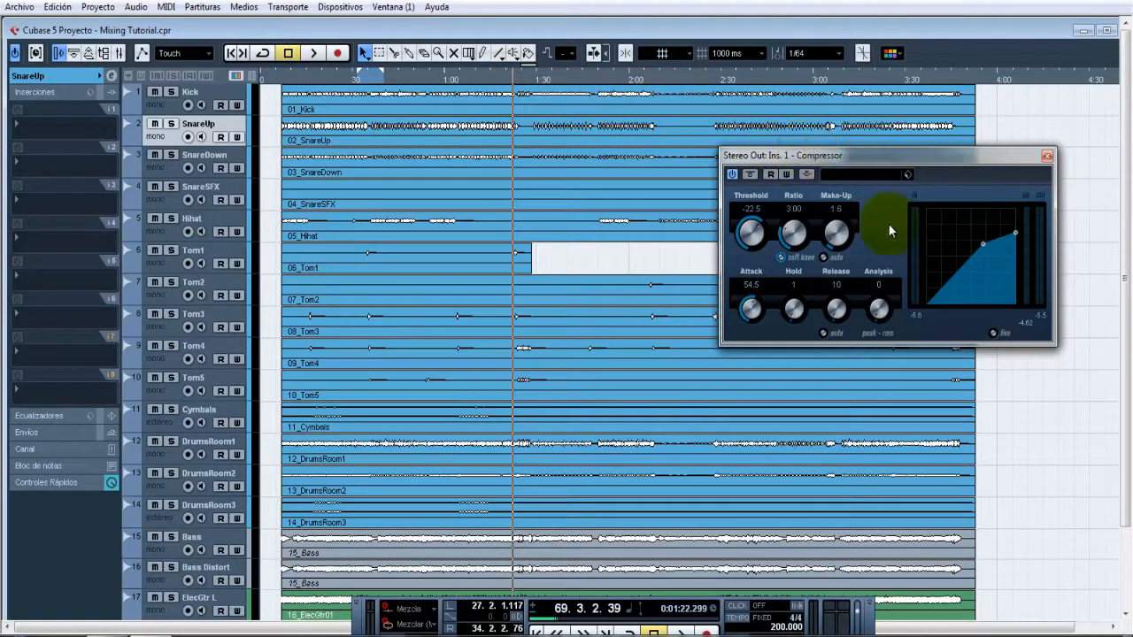
{"action": "key", "text": "space"}
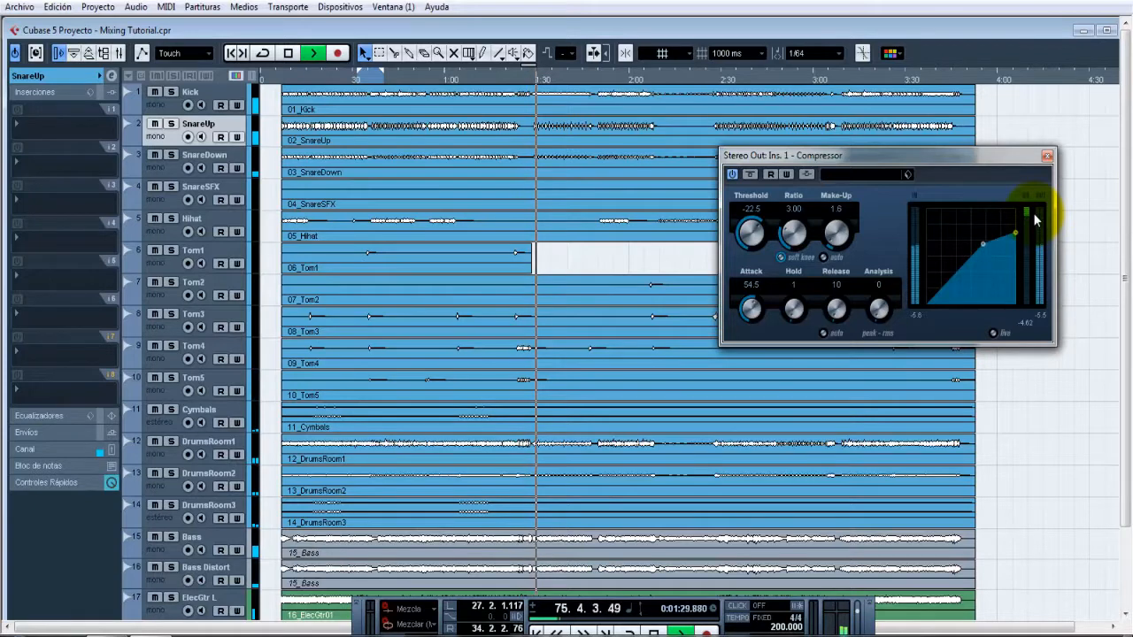
{"action": "key", "text": "space"}
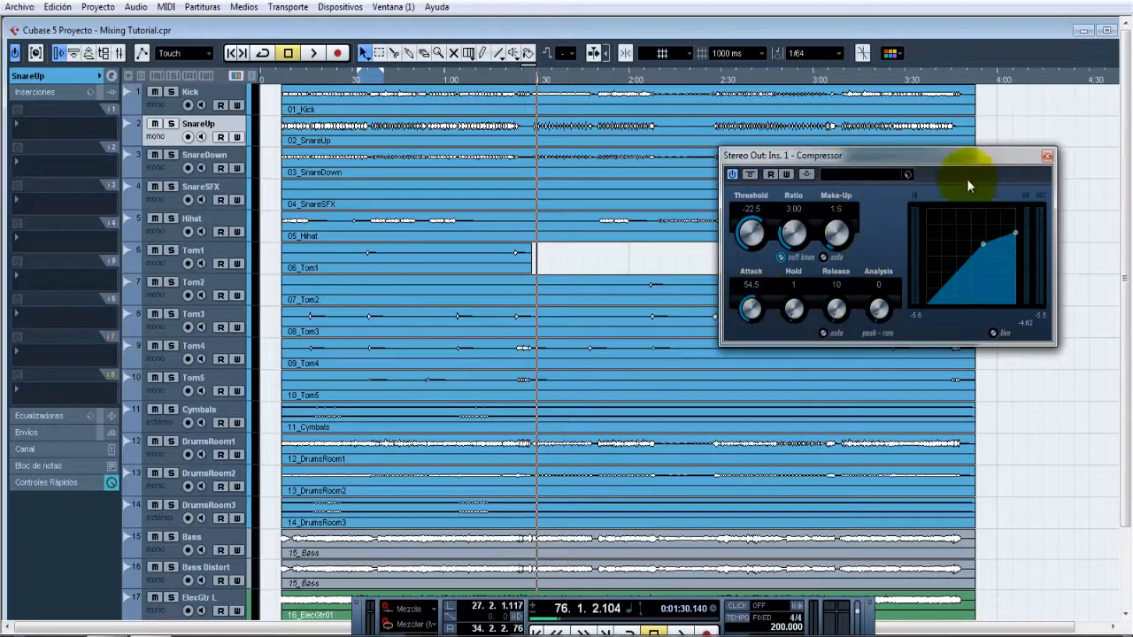
Close the compressor and move the MonoToStereo insert on the Stereo Out channel from slot 3 to slot 2.
{"action": "left_click", "coordinate": [1047, 155]}
{"action": "left_click", "coordinate": [1106, 30]}
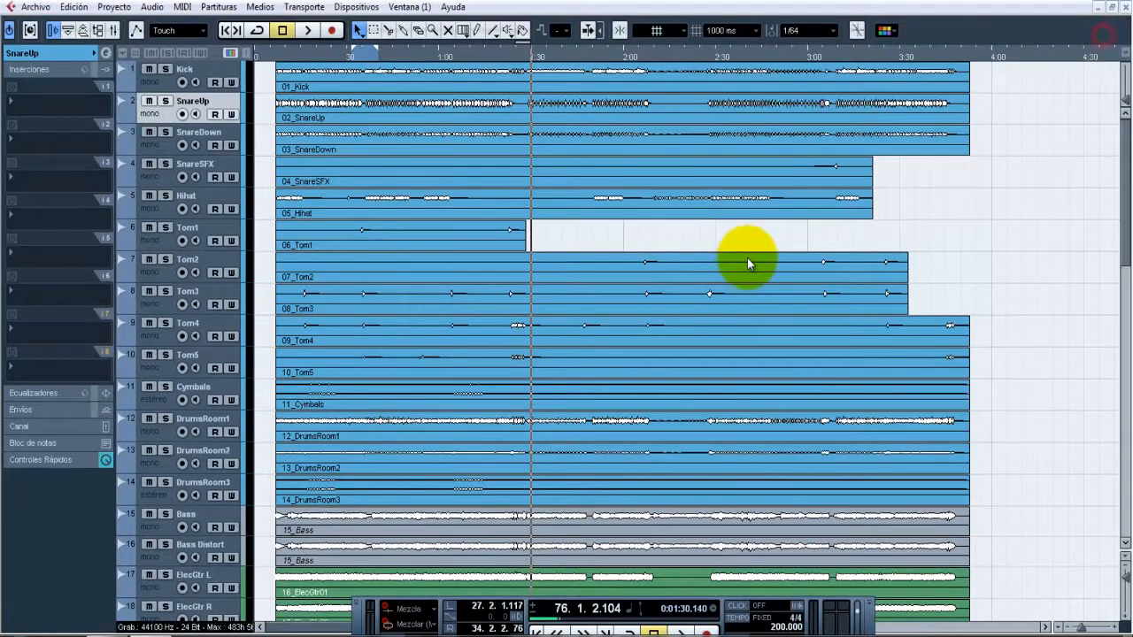
{"action": "key", "text": "F3"}
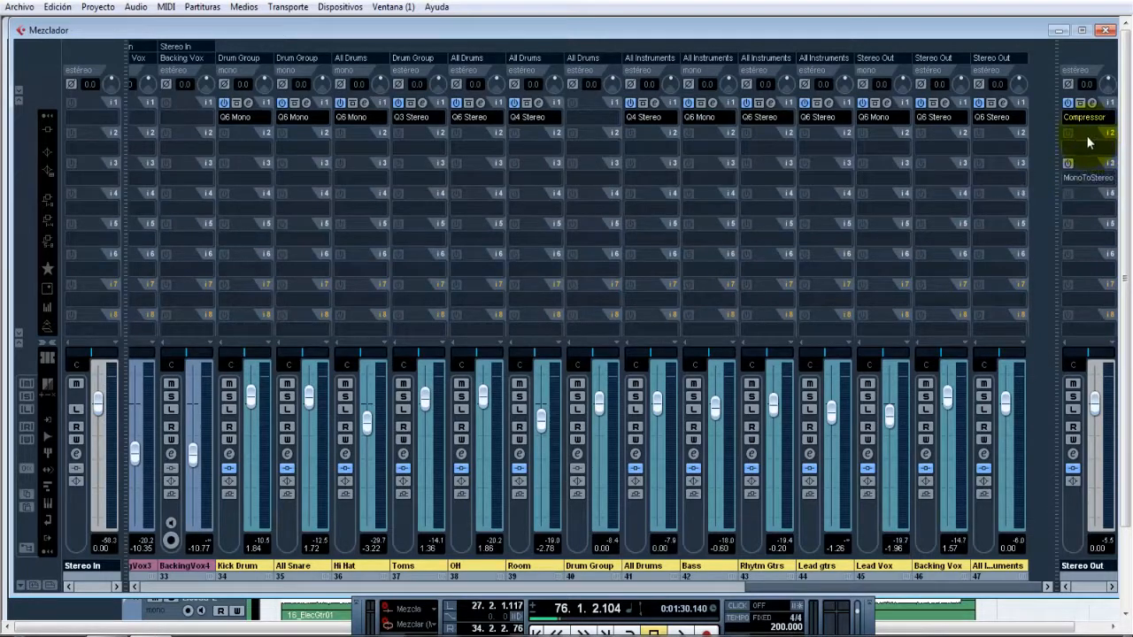
{"action": "left_click_drag", "start_coordinate": [1111, 166], "coordinate": [1082, 145]}
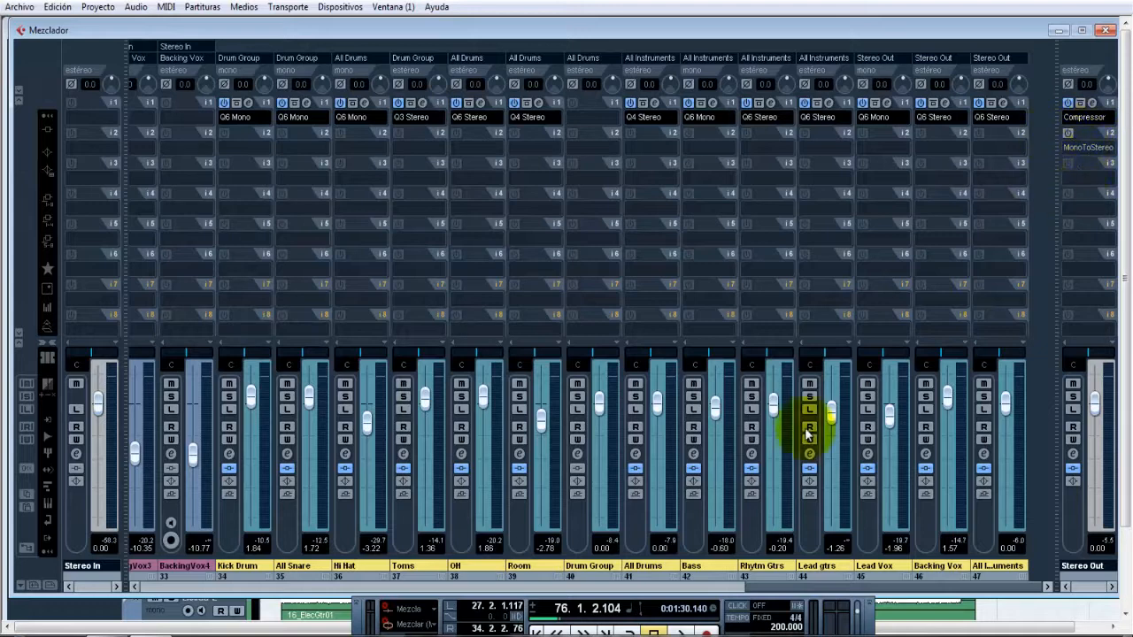
Play the song from about 0:53 and activate MonoToStereo in the Stereo Out channel's second insert slot.
{"action": "left_click", "coordinate": [1106, 30]}
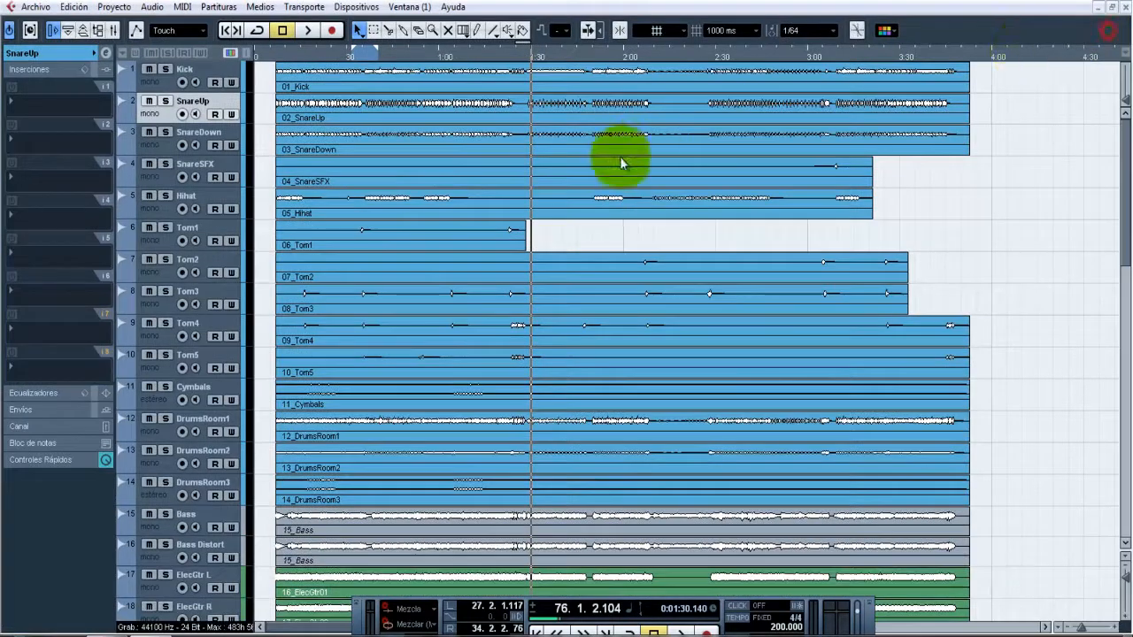
{"action": "left_click", "coordinate": [416, 56]}
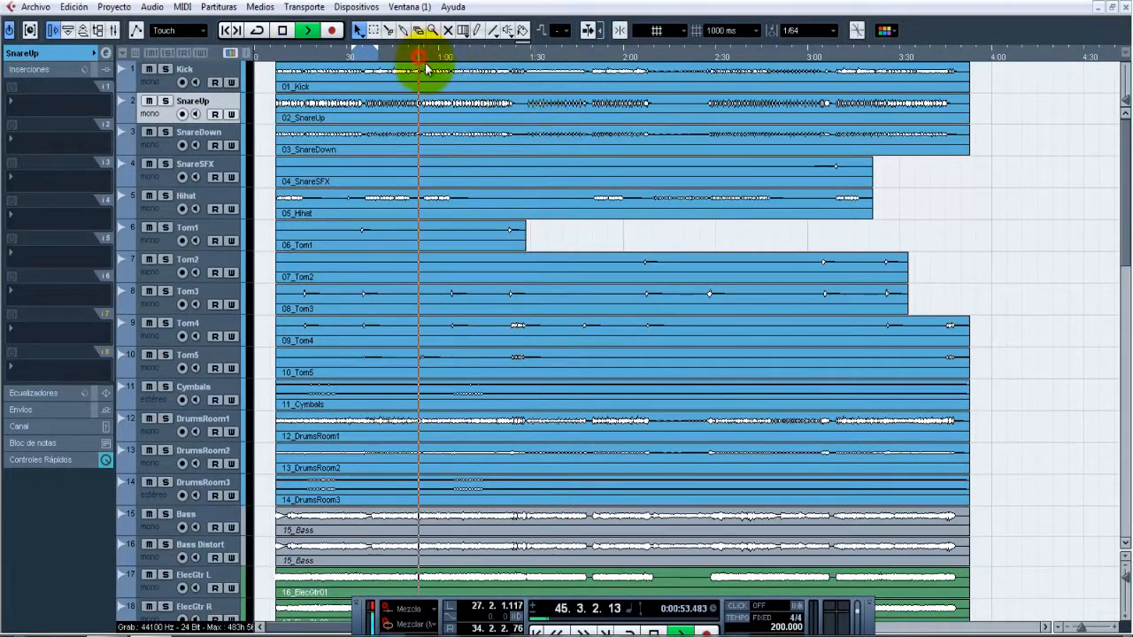
{"action": "key", "text": "F3"}
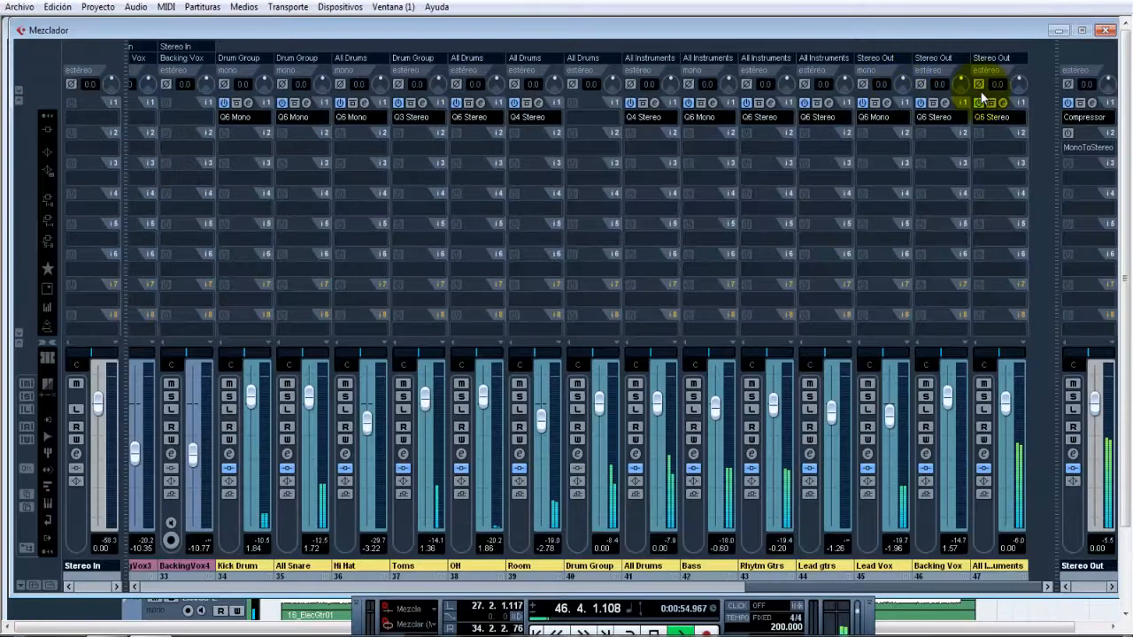
{"action": "left_click", "coordinate": [1092, 133]}
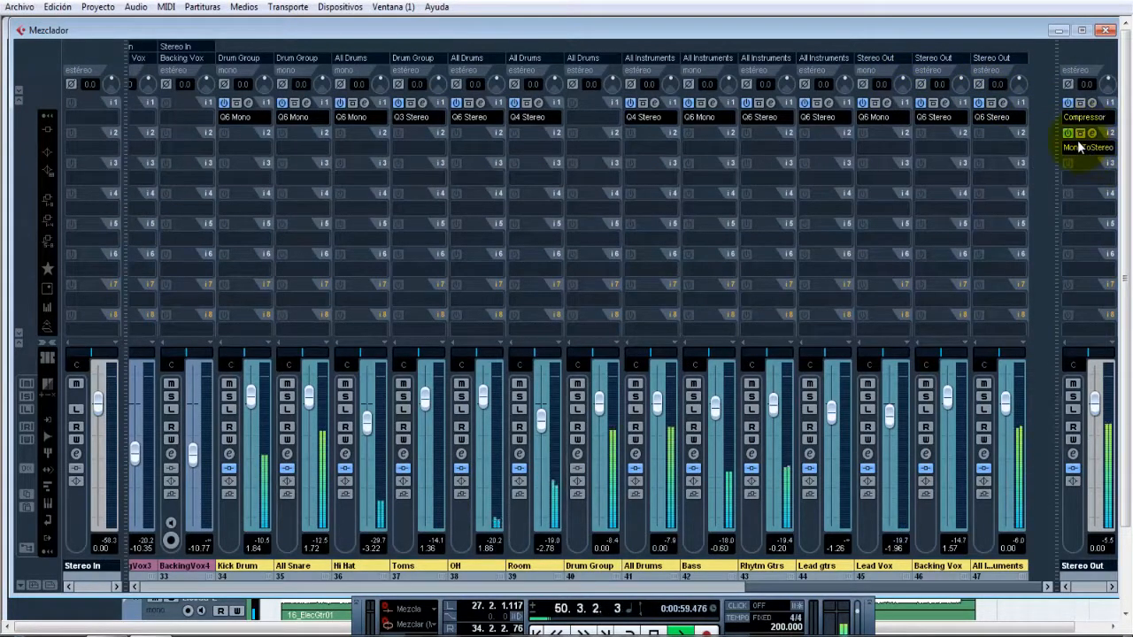
Compare the playing mix with the Stereo Out compressor bypassed and active from the mixer.
{"action": "left_click", "coordinate": [1080, 103]}
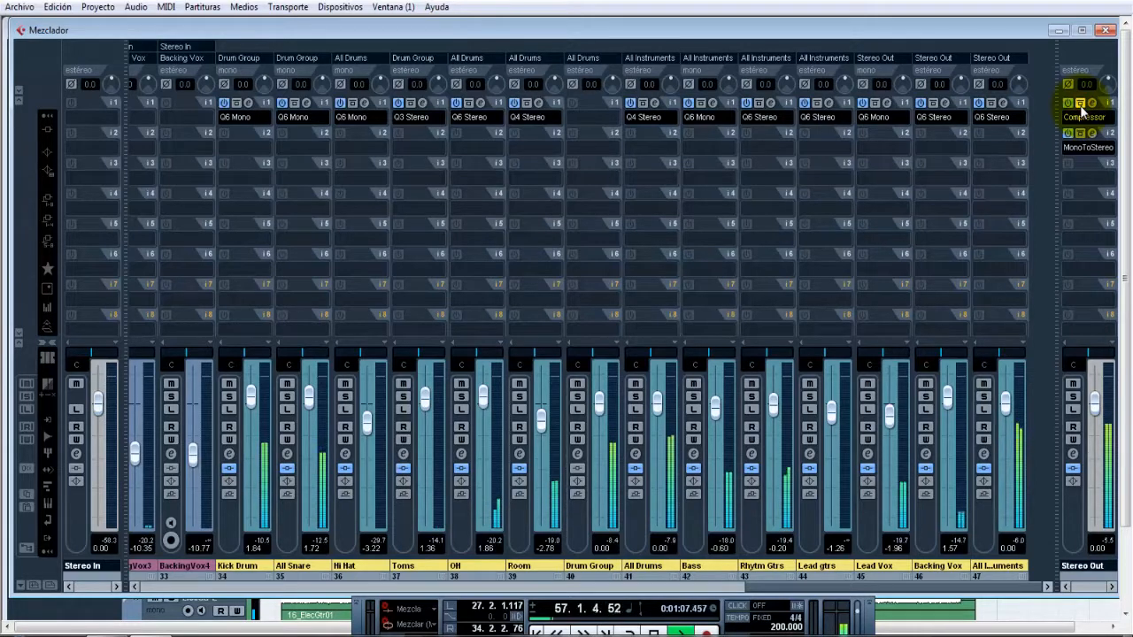
{"action": "left_click", "coordinate": [1080, 104]}
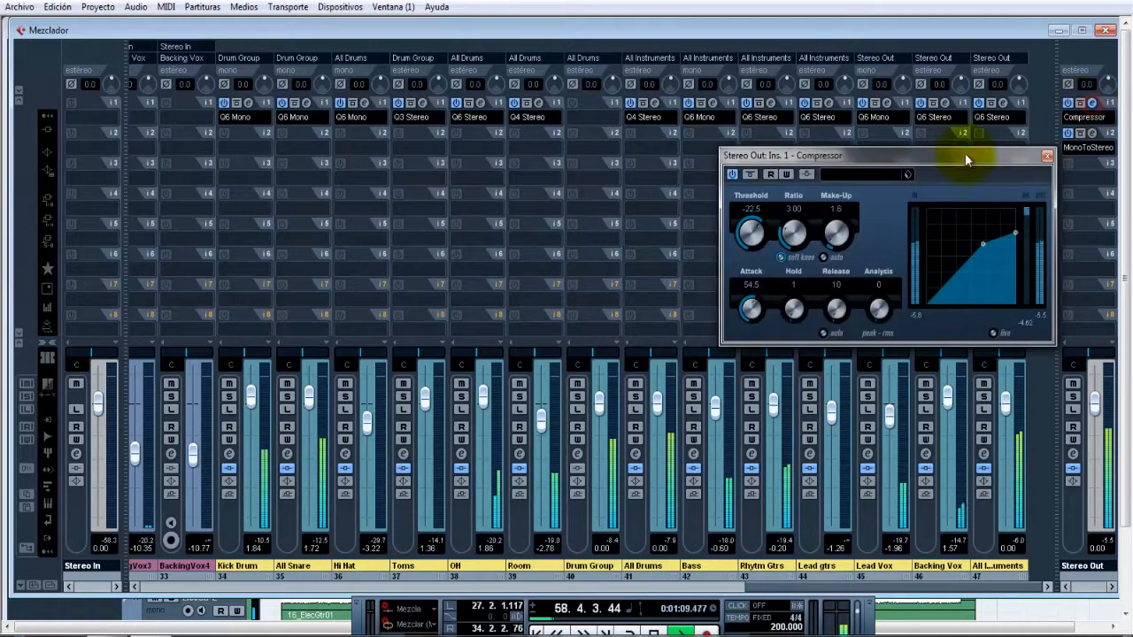
Toggle the compressor's bypass from its own window to compare the playing mix, leaving it active, and close it after stopping playback.
{"action": "left_click", "coordinate": [751, 177]}
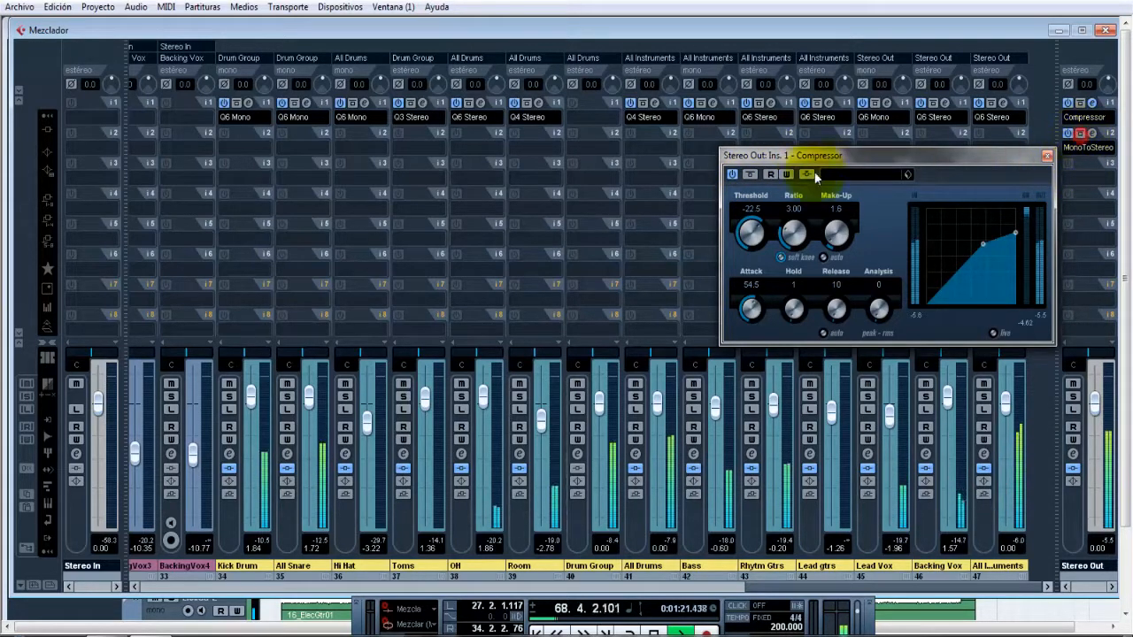
{"action": "left_click", "coordinate": [750, 174]}
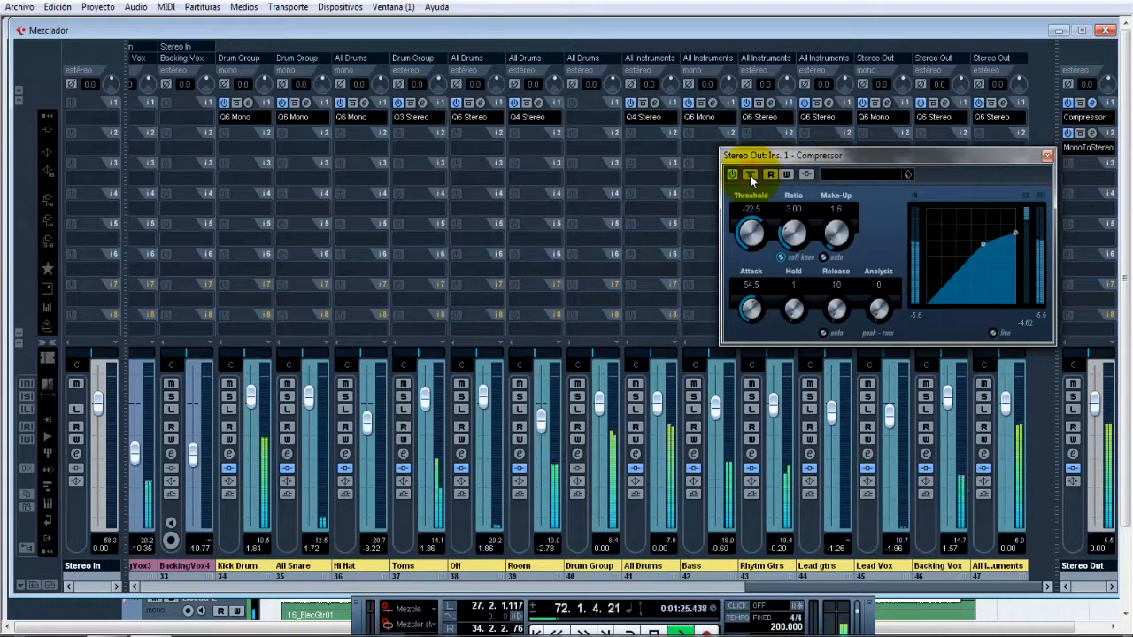
{"action": "left_click", "coordinate": [750, 174]}
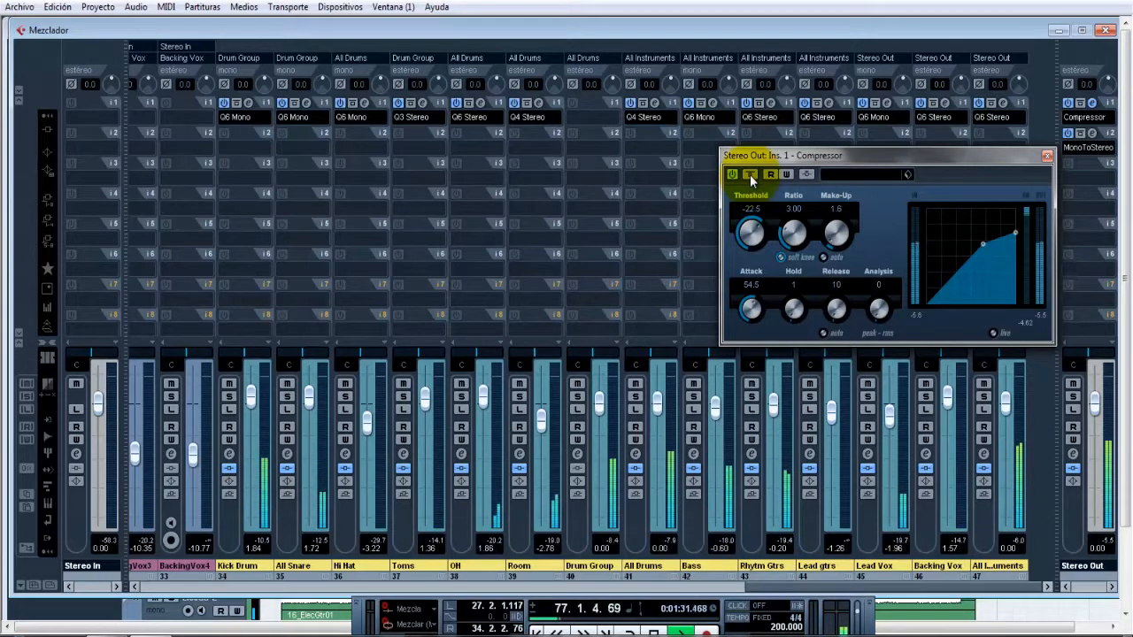
{"action": "left_click", "coordinate": [750, 174]}
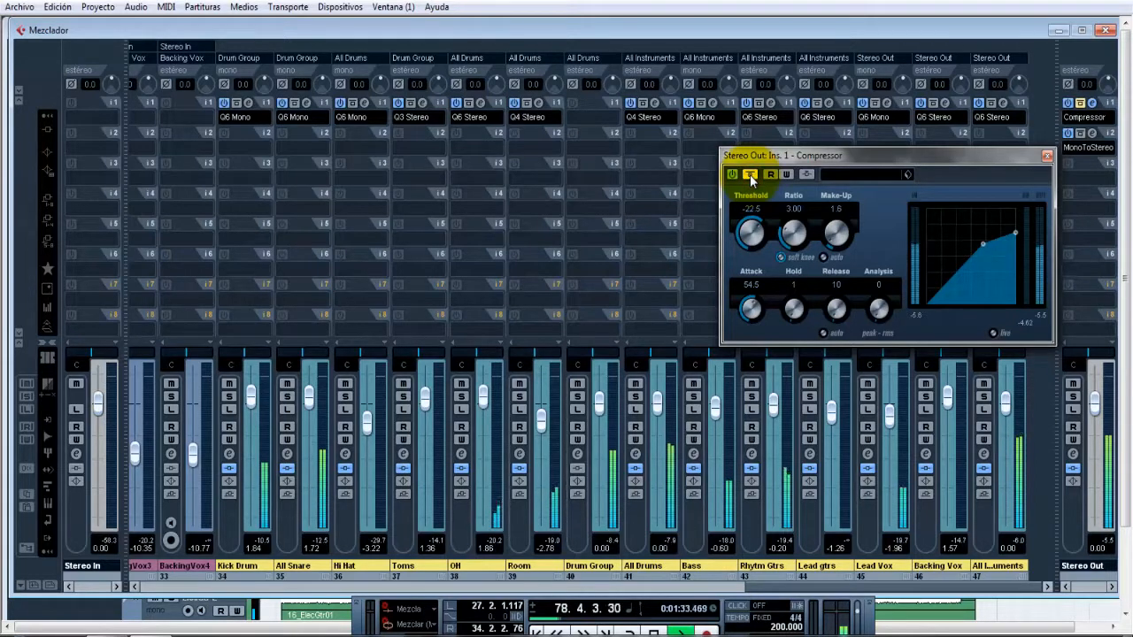
{"action": "left_click", "coordinate": [749, 174]}
{"action": "key", "text": "space"}
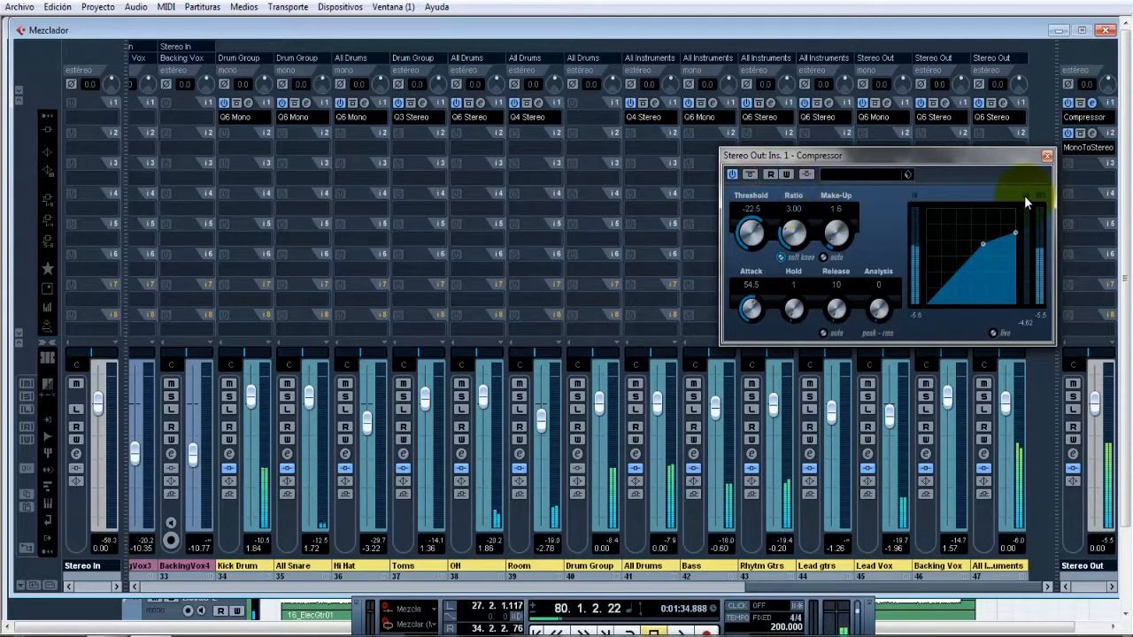
{"action": "left_click", "coordinate": [1046, 159]}
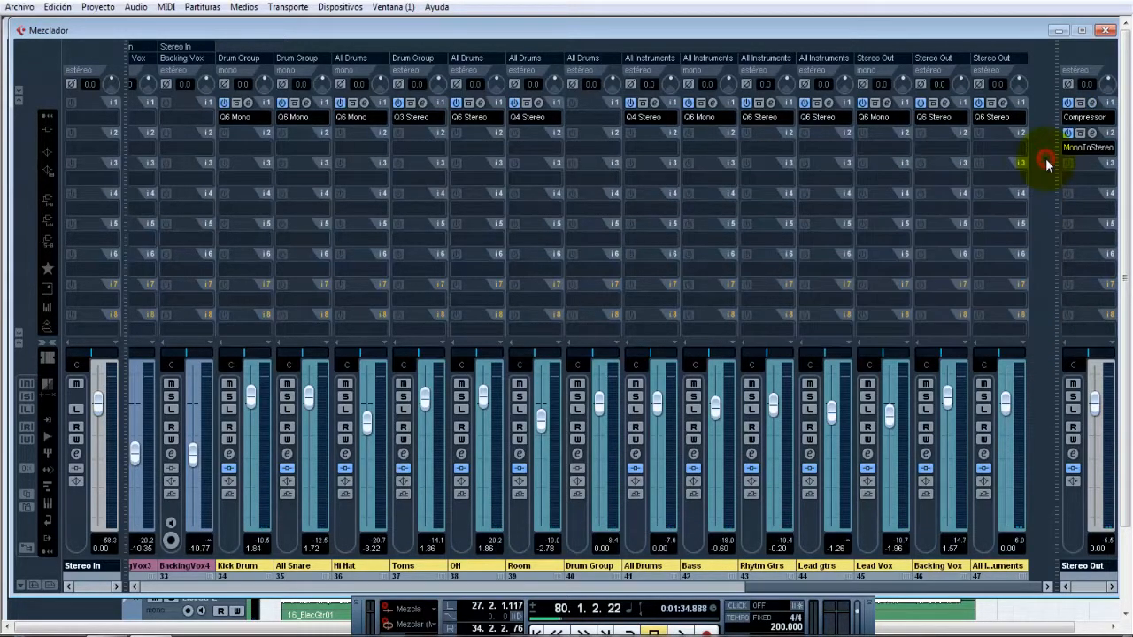
Reopen the compressor on the Stereo Out channel's first insert slot to review its settings.
{"action": "left_click", "coordinate": [1092, 102]}
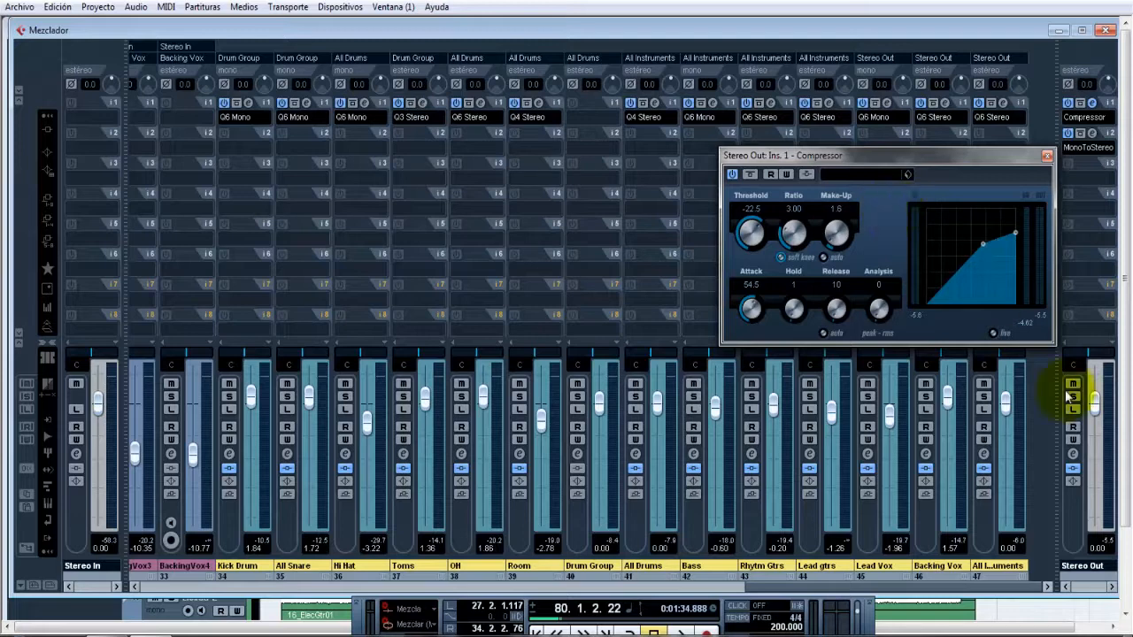
{"action": "left_click", "coordinate": [1047, 156]}
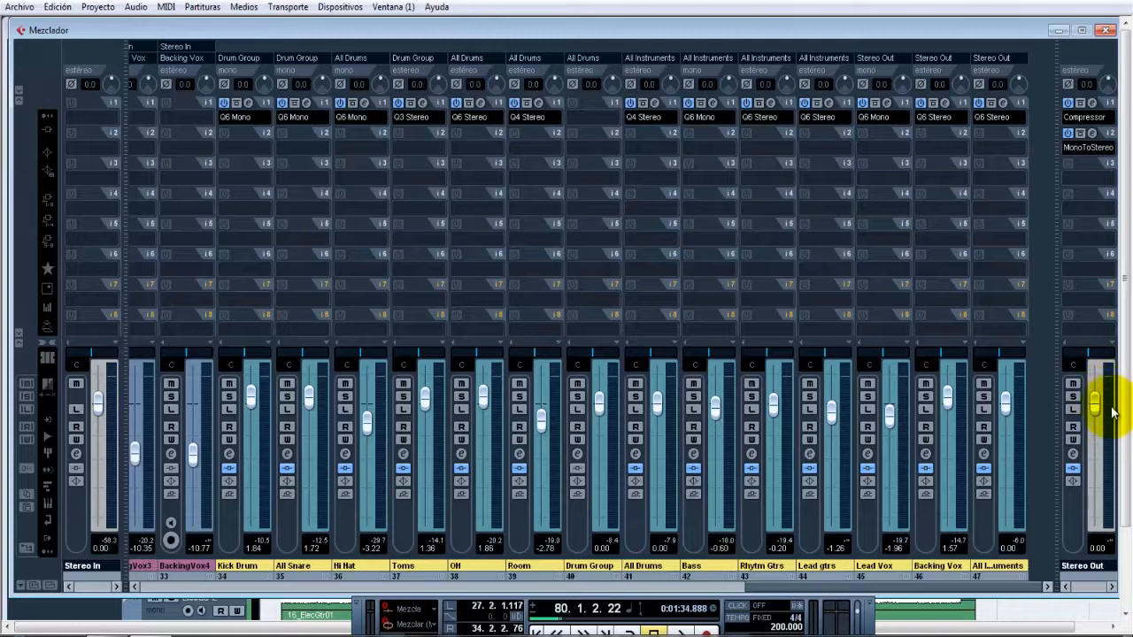
{"action": "left_click", "coordinate": [1091, 104]}
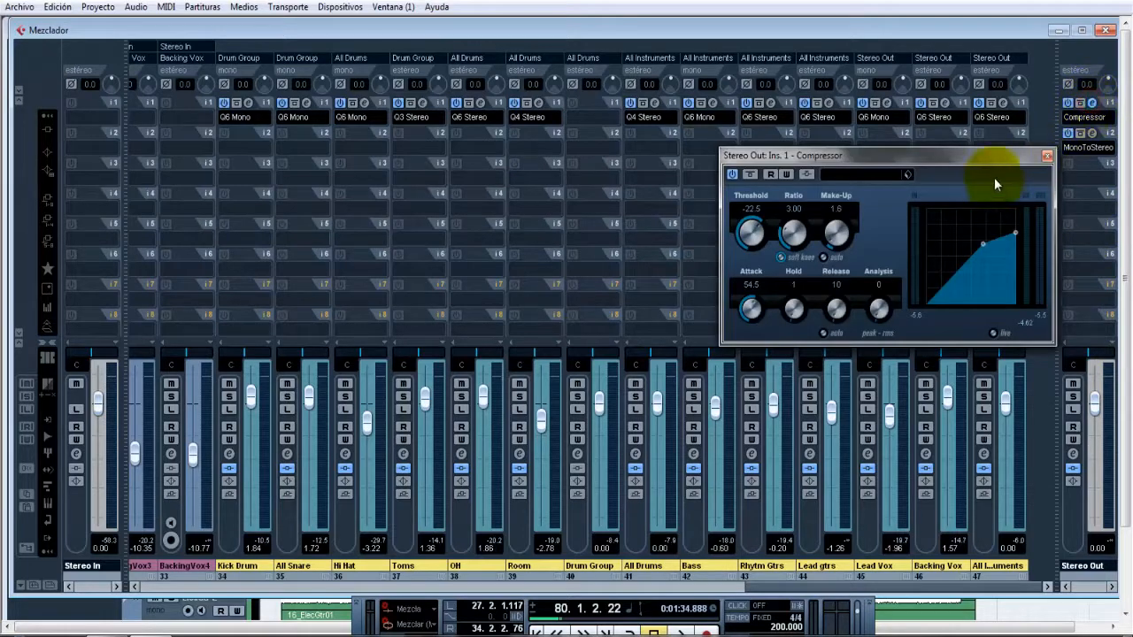